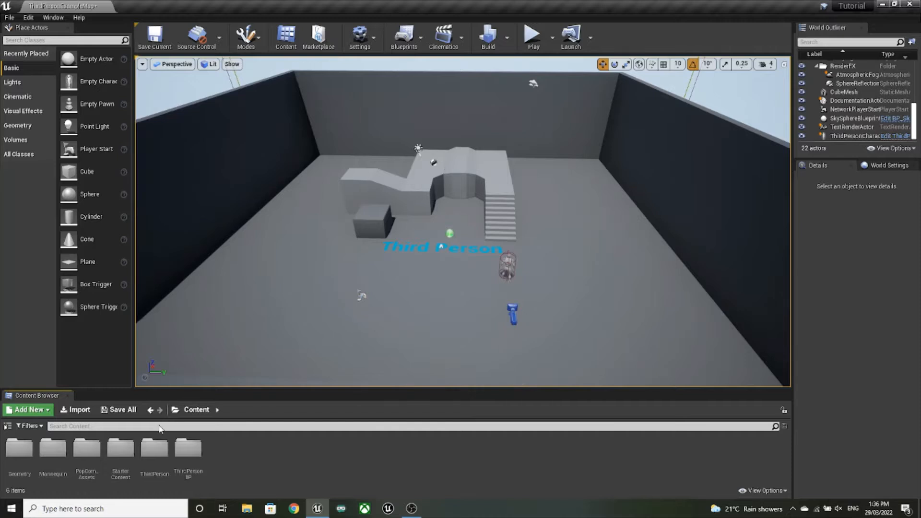
# Step: Place a Wall_Door_400x300 and two parallel Wall_500x500 meshes from the StarterContent Architecture folder on the open floor
pyautogui.doubleClick(122, 450)
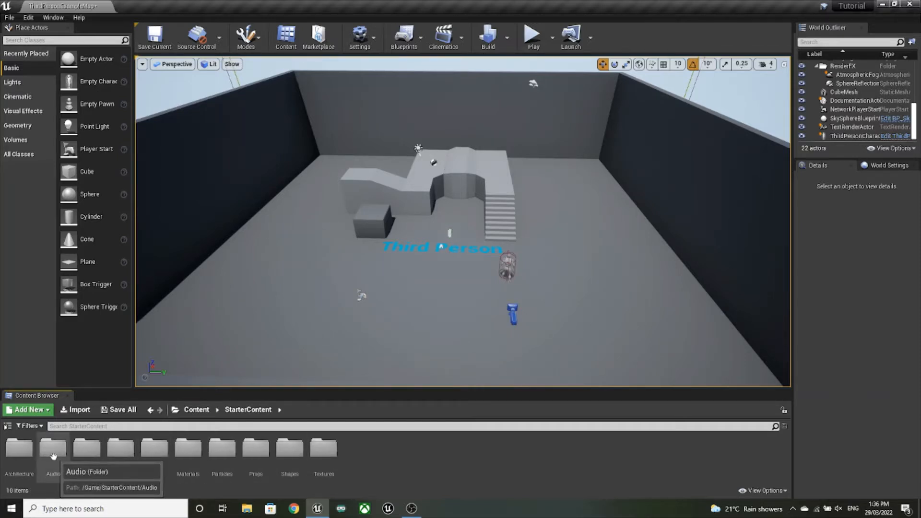
pyautogui.doubleClick(19, 449)
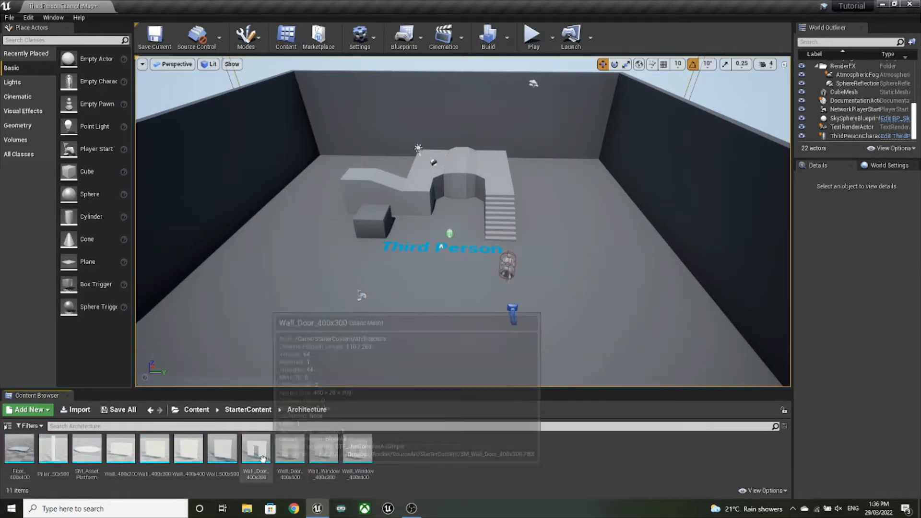
pyautogui.moveTo(263, 459); pyautogui.dragTo(600, 270)
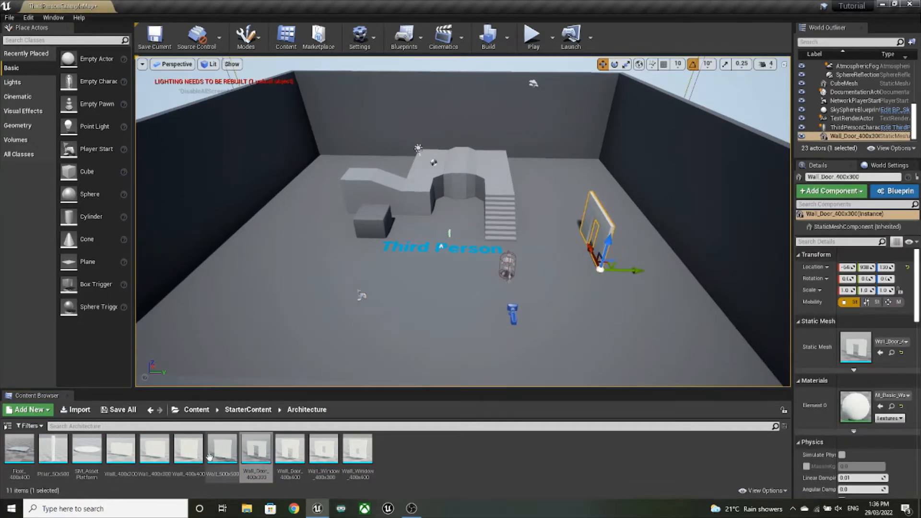
pyautogui.moveTo(222, 451); pyautogui.dragTo(535, 221)
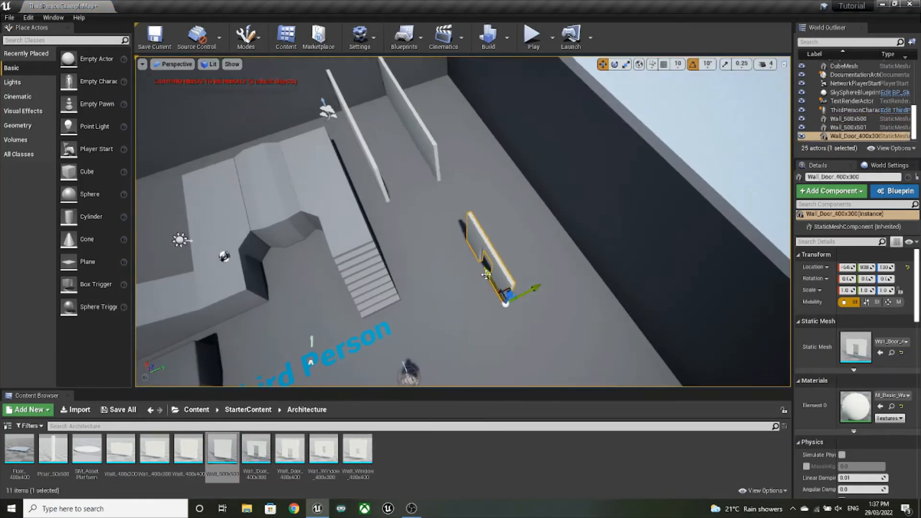
# Step: Rotate the door wall and position it across the front ends of the two parallel walls
pyautogui.press('e')
pyautogui.moveTo(489, 202); pyautogui.dragTo(468, 218)
pyautogui.press('w')
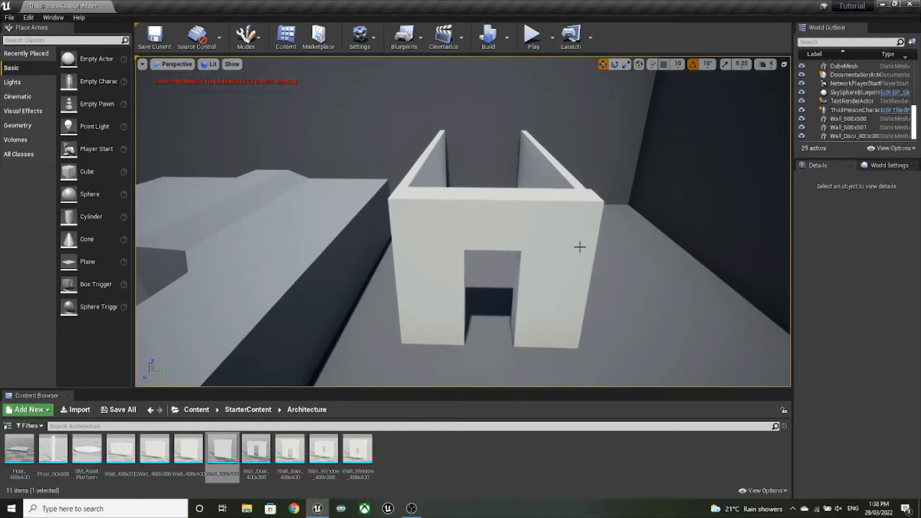
# Step: Place a basic Cube in the doorway and scale it along X until it is a thin slab within the door frame
pyautogui.click(197, 410)
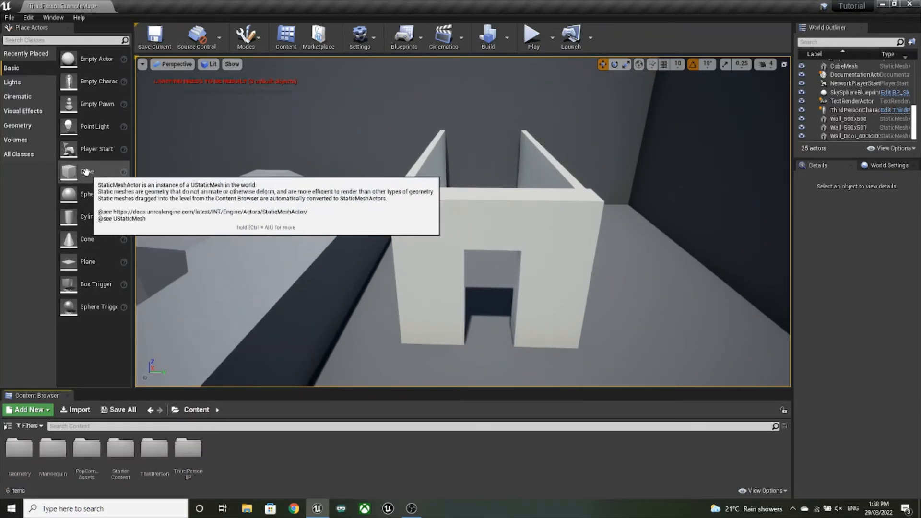
pyautogui.moveTo(86, 171); pyautogui.dragTo(489, 327)
pyautogui.scroll(10, 489, 326)
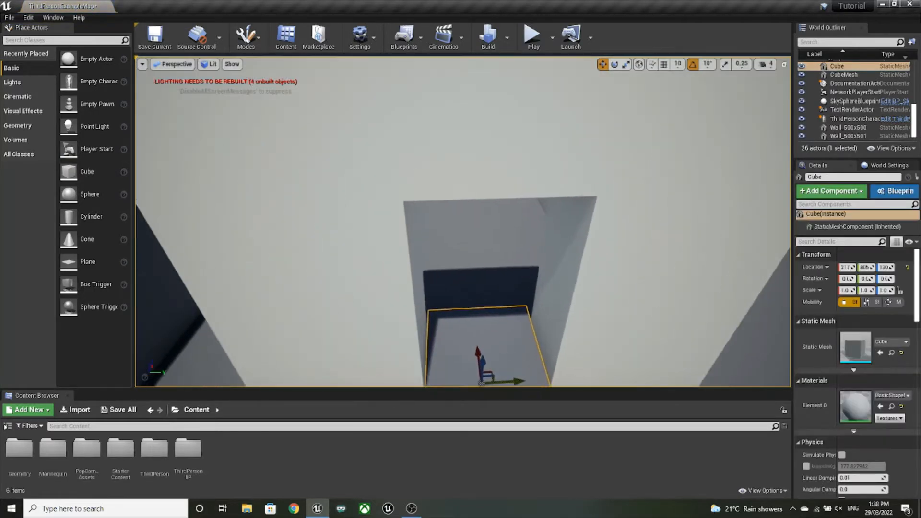
pyautogui.scroll(-8, 638, 79)
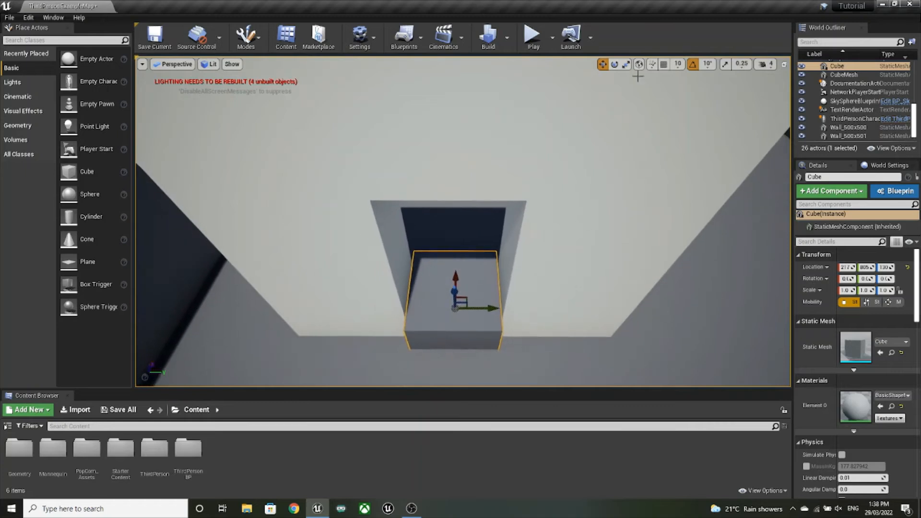
pyautogui.click(625, 64)
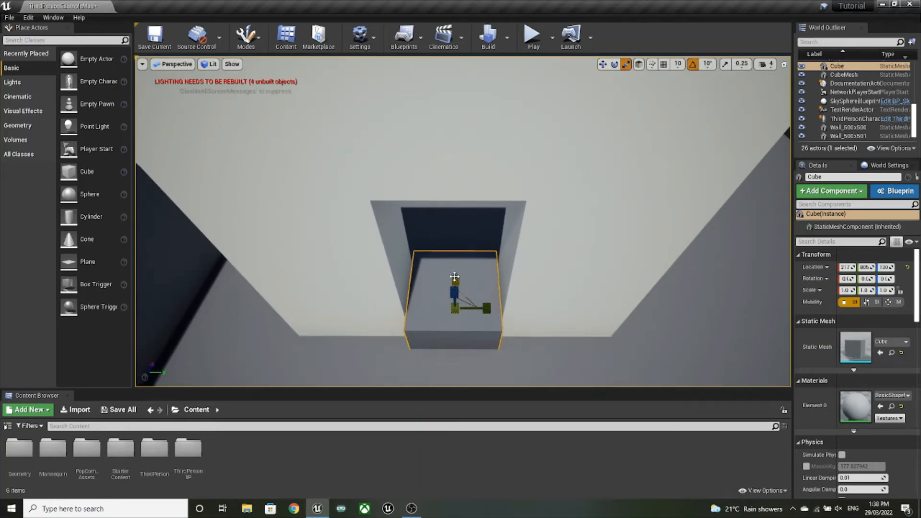
pyautogui.moveTo(454, 277); pyautogui.dragTo(623, 279)
pyautogui.scroll(-5, 624, 279)
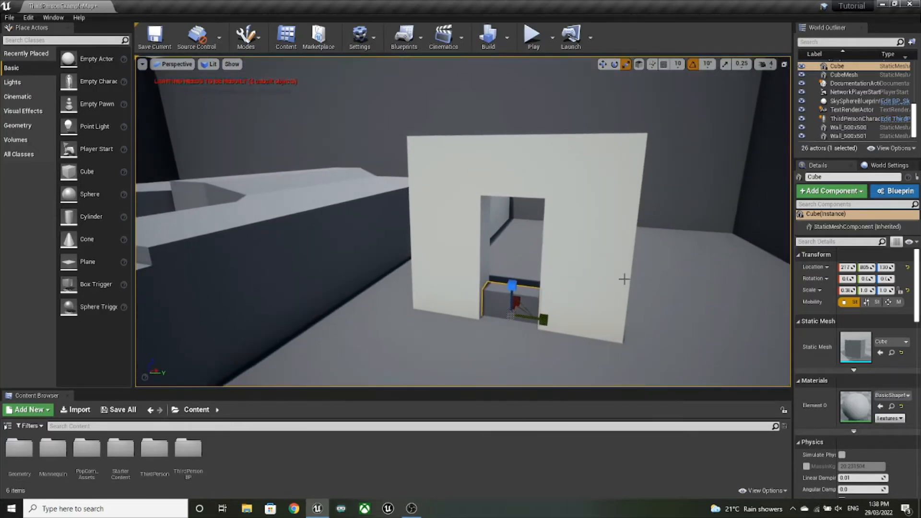
# Step: Scale the cube's height to about 2.4 and raise it until it fills the doorway as a door
pyautogui.moveTo(512, 286); pyautogui.dragTo(511, 240)
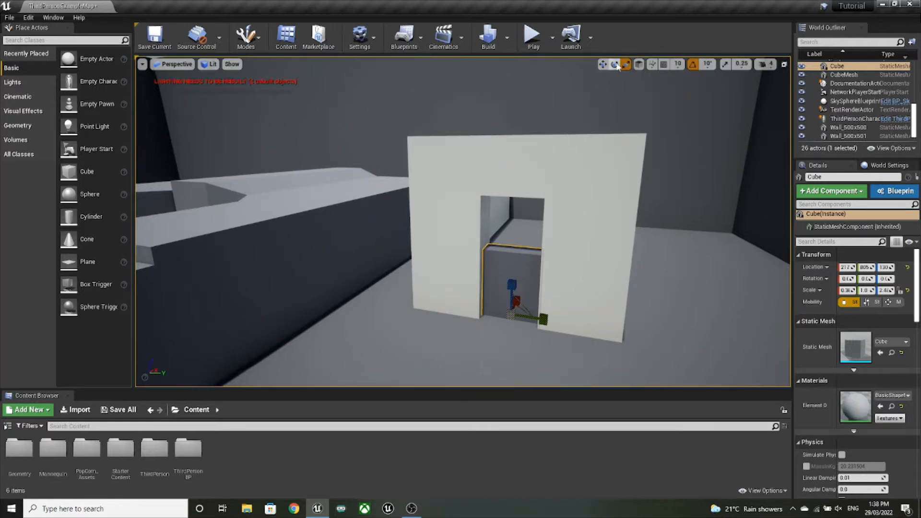
pyautogui.click(602, 64)
pyautogui.moveTo(513, 281); pyautogui.dragTo(513, 229)
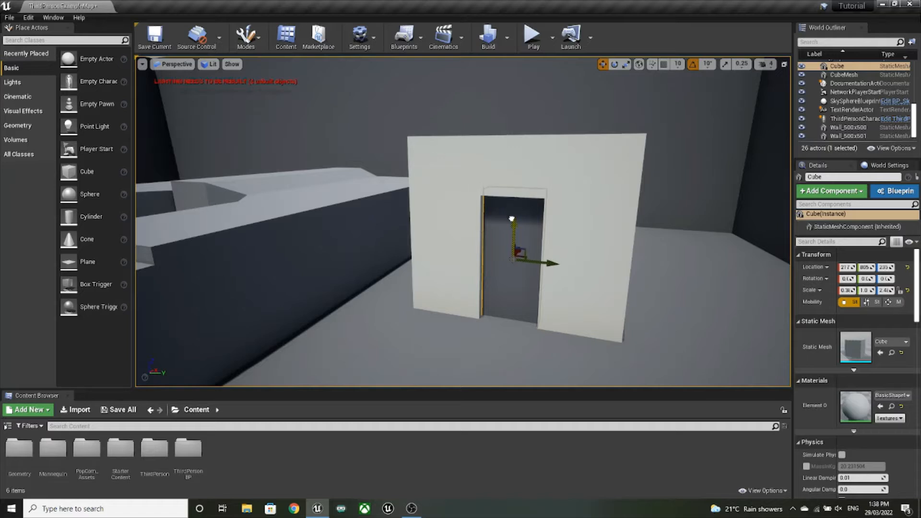
pyautogui.press('r')
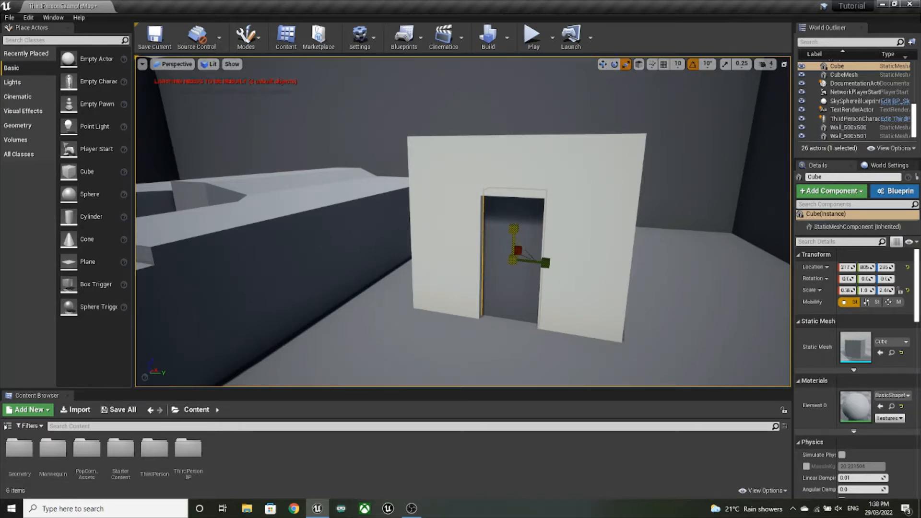
pyautogui.click(602, 63)
pyautogui.click(639, 64)
pyautogui.moveTo(597, 255)
pyautogui.mouseDown(button='right')
pyautogui.moveTo(571, 255)
pyautogui.moveTo(596, 254)
pyautogui.mouseUp(button='right')
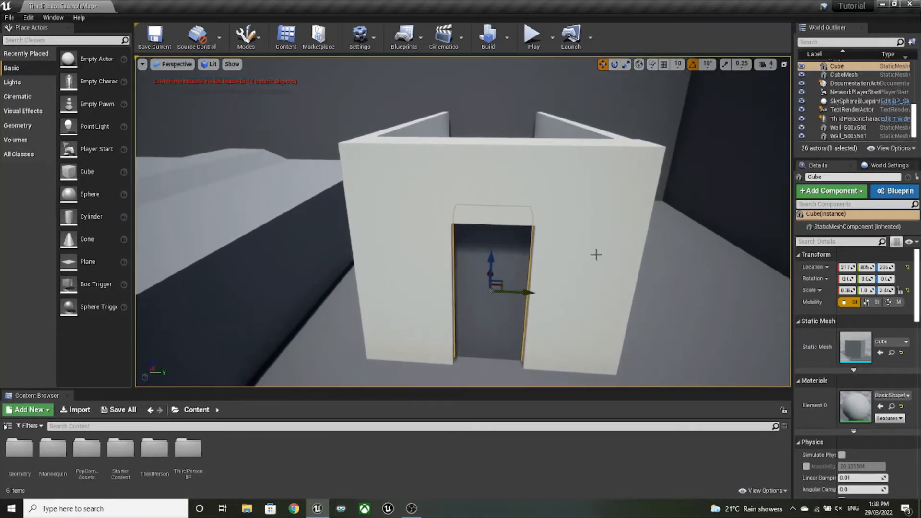
# Step: Create a level sequence named dooropen in the Content folder
pyautogui.click(449, 46)
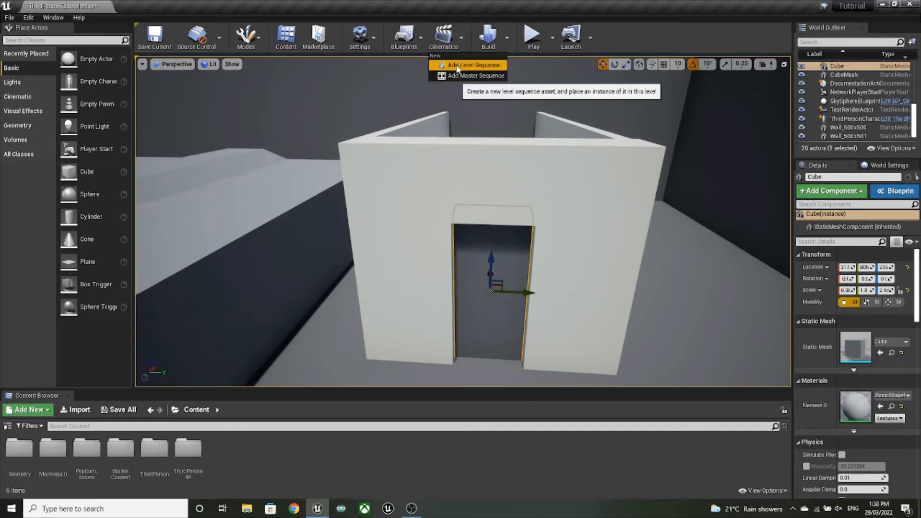
pyautogui.click(457, 65)
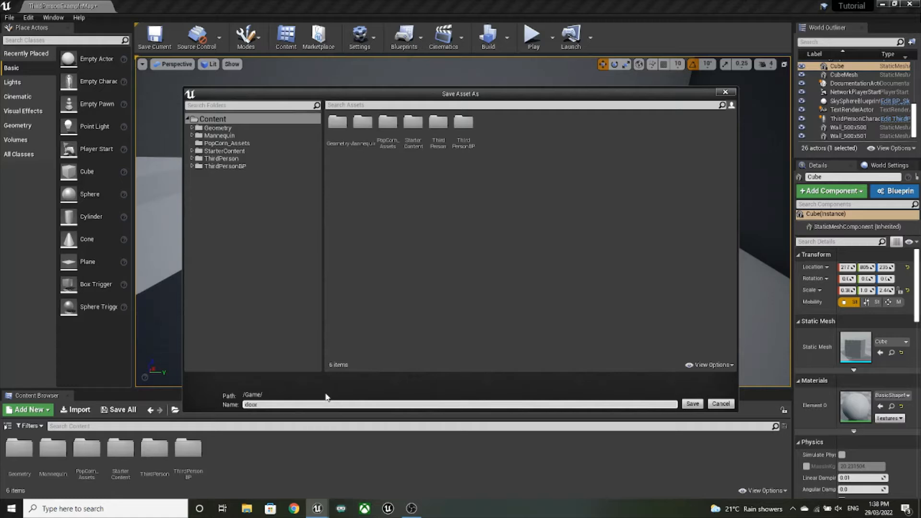
pyautogui.write('dooropen')
pyautogui.press('Return')
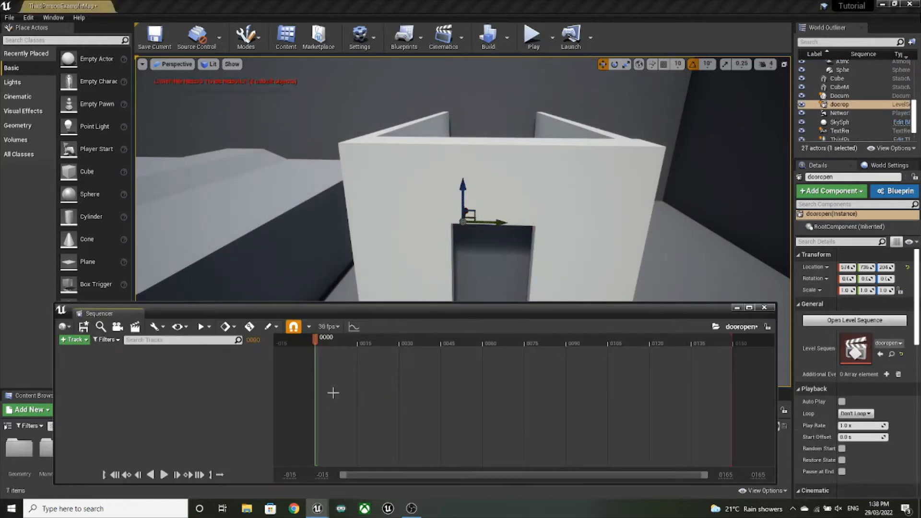
pyautogui.moveTo(398, 306)
pyautogui.mouseDown()
pyautogui.moveTo(403, 288)
pyautogui.moveTo(404, 306)
pyautogui.mouseUp()
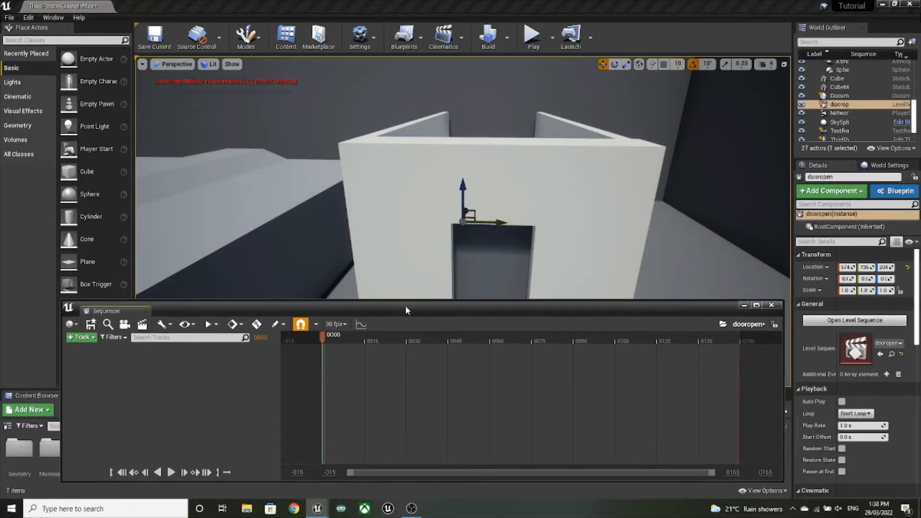
# Step: Add the door cube to the dooropen sequence and key its closed transform at frame 0
pyautogui.click(499, 260)
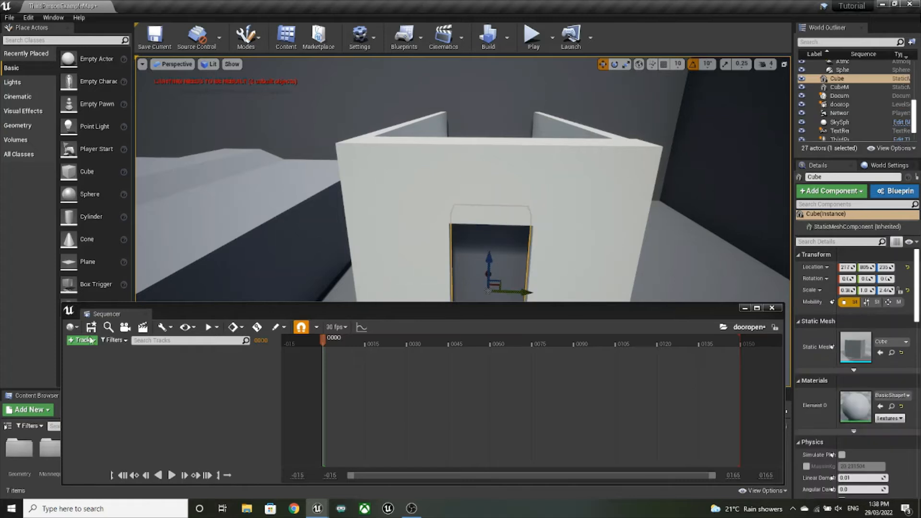
pyautogui.click(82, 340)
pyautogui.moveTo(97, 351)
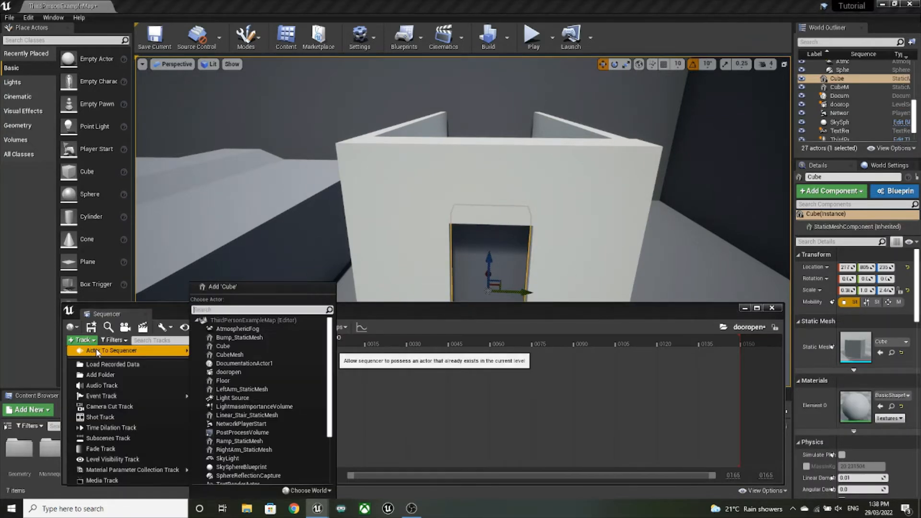
pyautogui.click(225, 287)
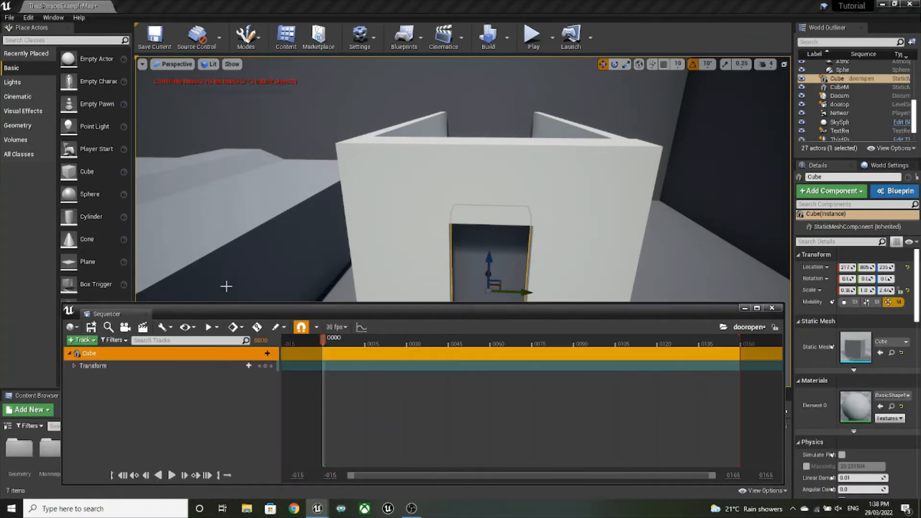
pyautogui.click(141, 366)
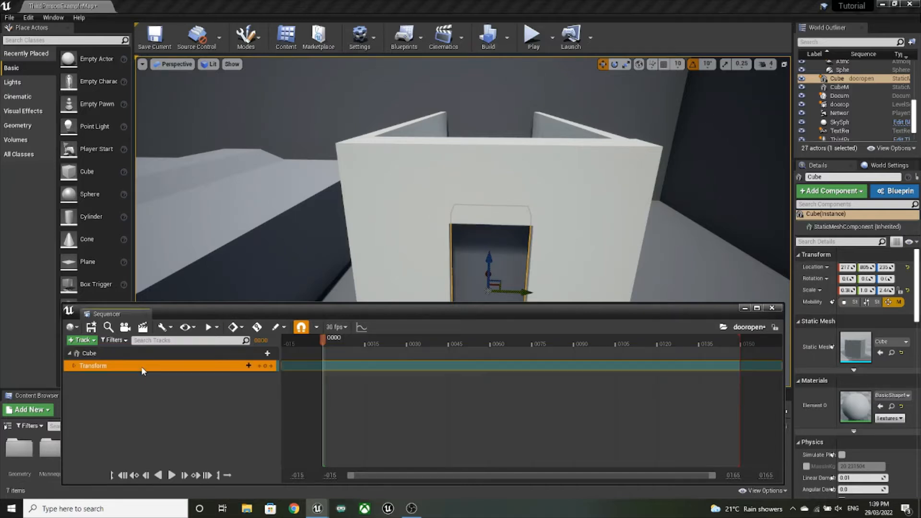
pyautogui.click(168, 357)
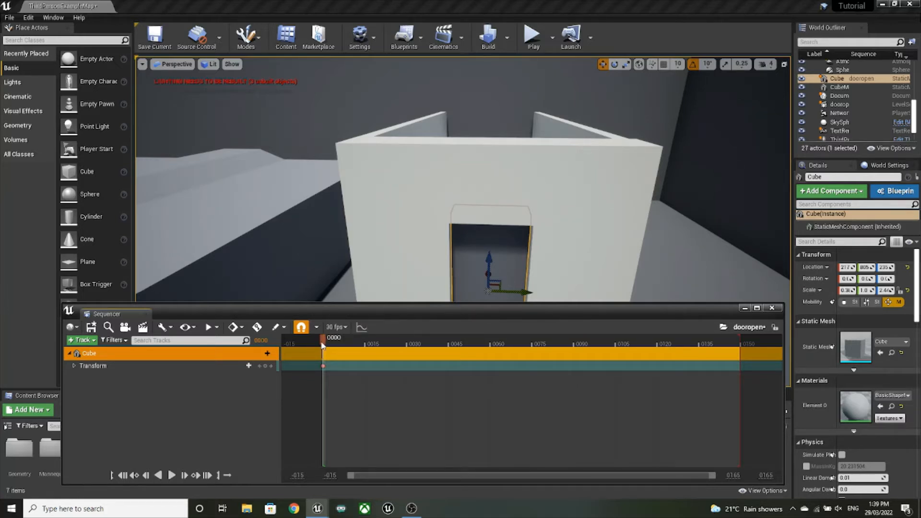
# Step: Key the door's open position at frame 60 by raising the cube straight up above the doorway
pyautogui.moveTo(323, 344); pyautogui.dragTo(479, 348)
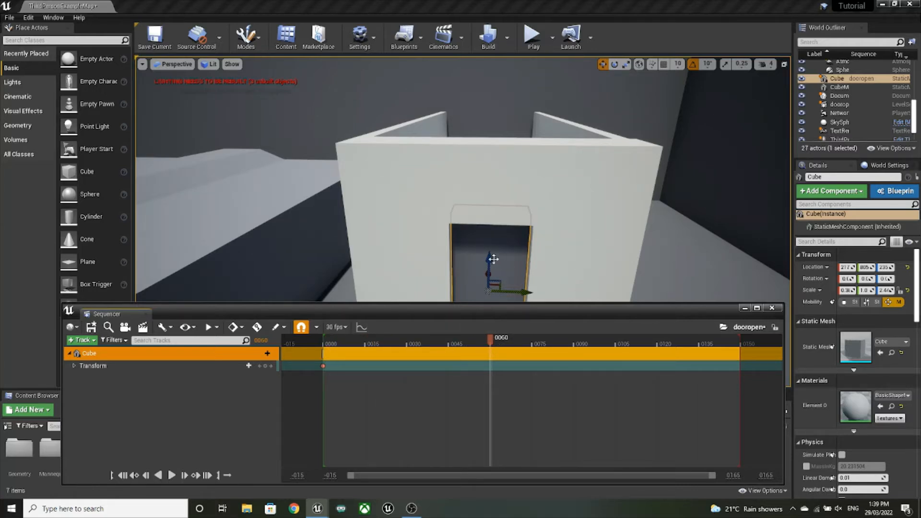
pyautogui.moveTo(489, 262); pyautogui.dragTo(492, 257)
pyautogui.moveTo(491, 219); pyautogui.dragTo(491, 80)
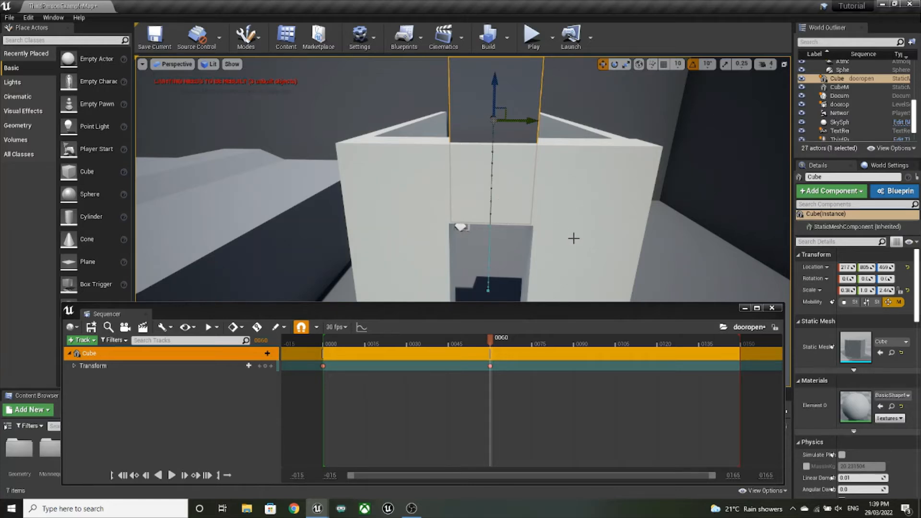
pyautogui.press('s')
pyautogui.moveTo(574, 238); pyautogui.dragTo(590, 261, button='right')
pyautogui.press('w')
pyautogui.press('s')
pyautogui.press('w')
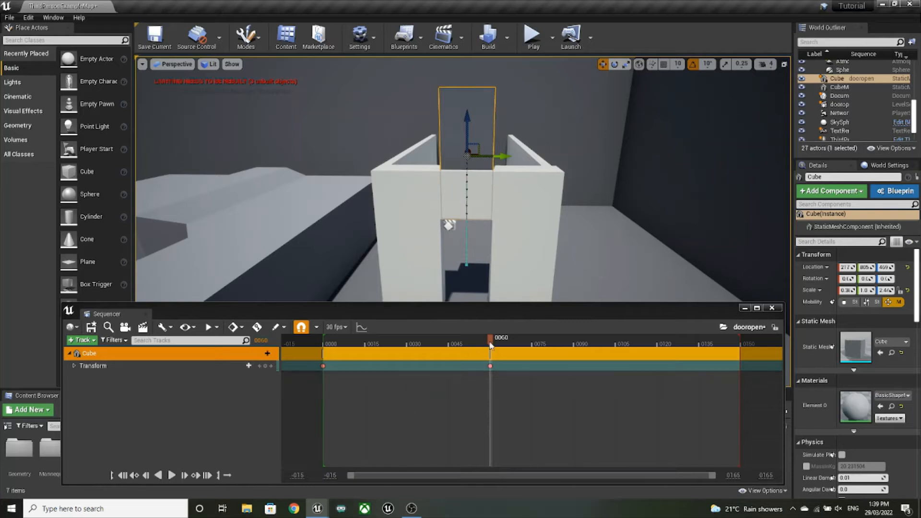
# Step: Play the door animation from frame 0 to check the opening movement
pyautogui.moveTo(490, 340); pyautogui.dragTo(325, 340)
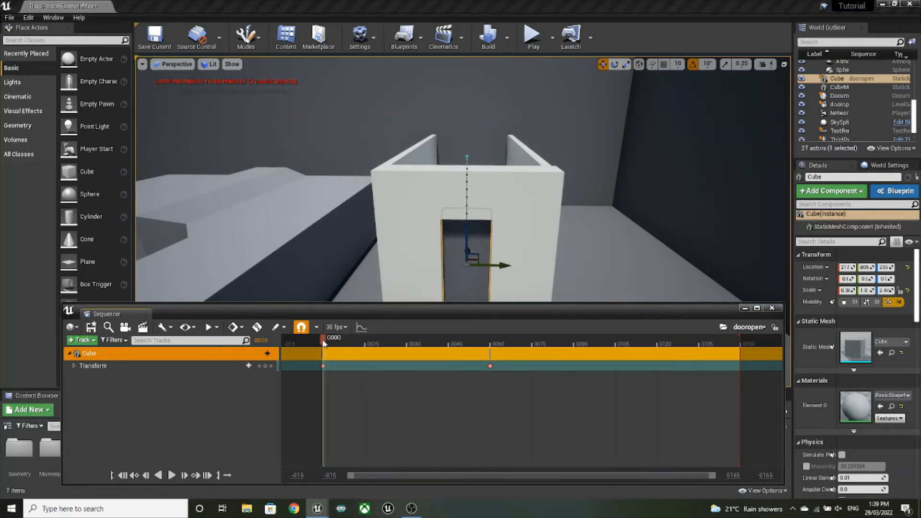
pyautogui.click(172, 476)
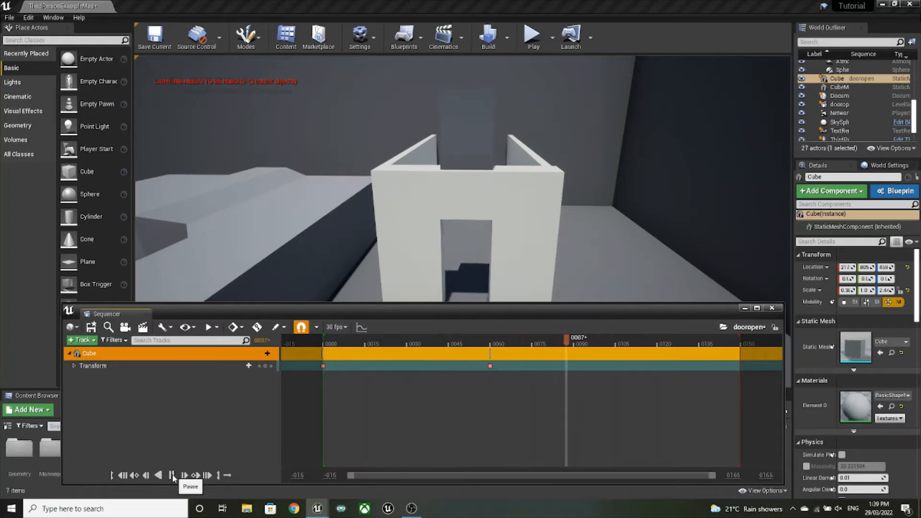
pyautogui.click(172, 475)
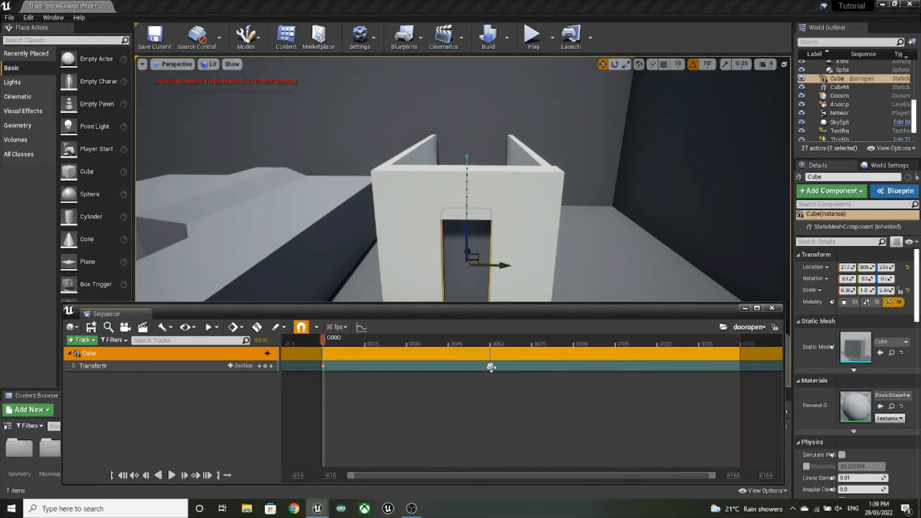
# Step: Copy the open-door key from frame 60 to frame 90 and the closed-door key from frame 0 to frame 150
pyautogui.click(491, 367)
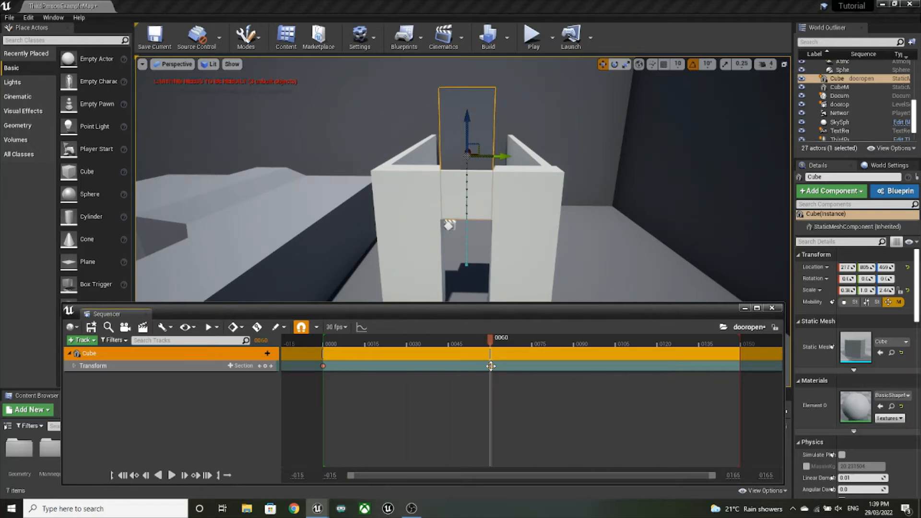
pyautogui.keyDown('alt'); pyautogui.moveTo(489, 366); pyautogui.dragTo(574, 365); pyautogui.keyUp('alt')
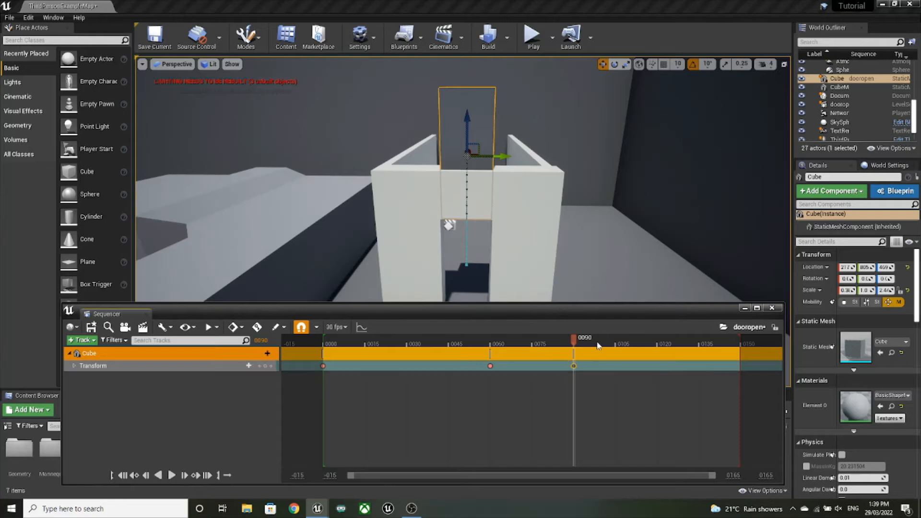
pyautogui.click(323, 367)
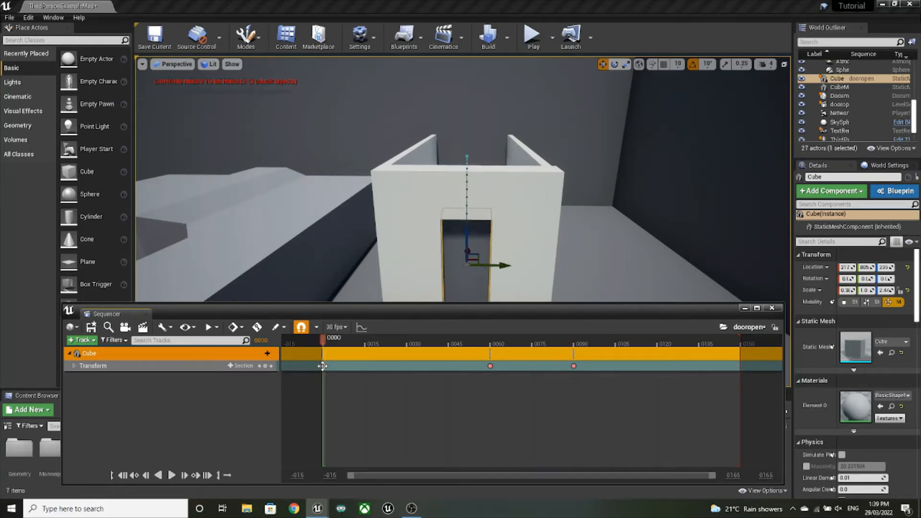
pyautogui.moveTo(323, 366); pyautogui.dragTo(739, 376)
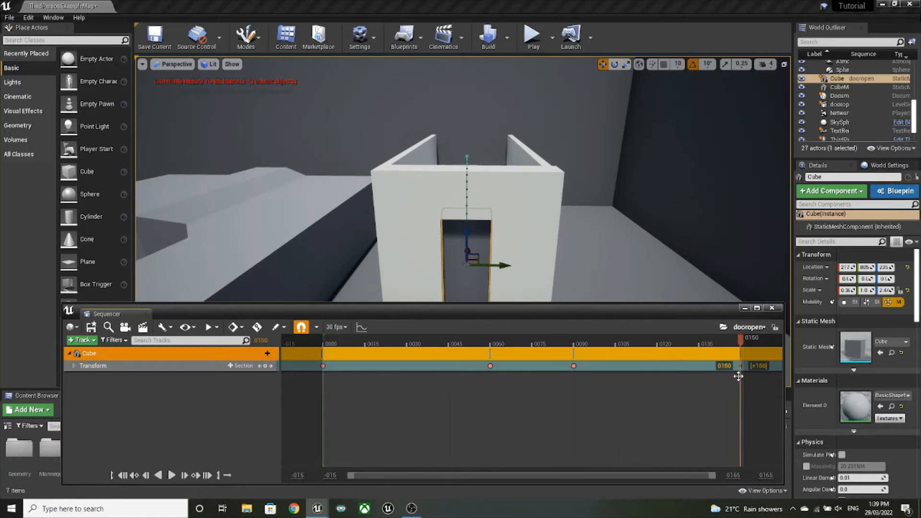
pyautogui.keyDown('shift'); pyautogui.scroll(-1, 618, 384); pyautogui.keyUp('shift')
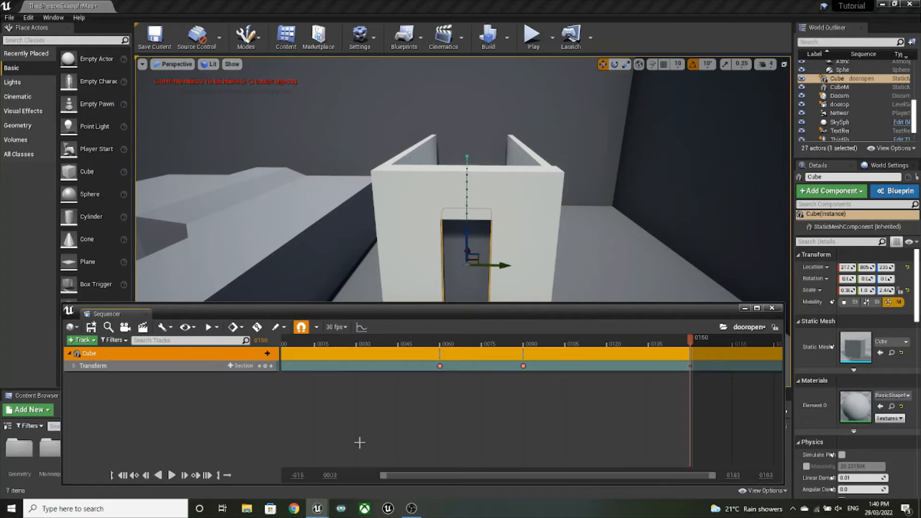
pyautogui.moveTo(691, 342); pyautogui.dragTo(278, 345)
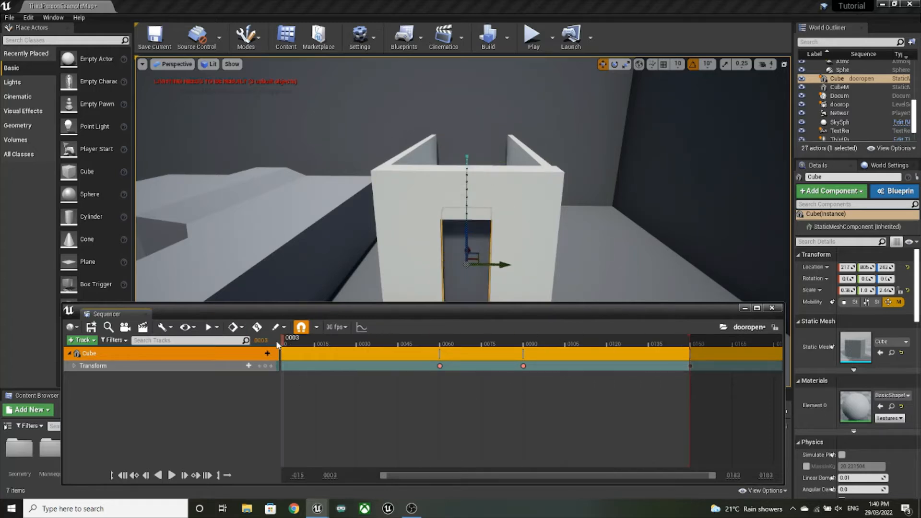
# Step: Play the door sequence from its start to check the opening and closing, and save and close the dooropen sequence
pyautogui.keyDown('shift'); pyautogui.scroll(1, 389, 475); pyautogui.keyUp('shift')
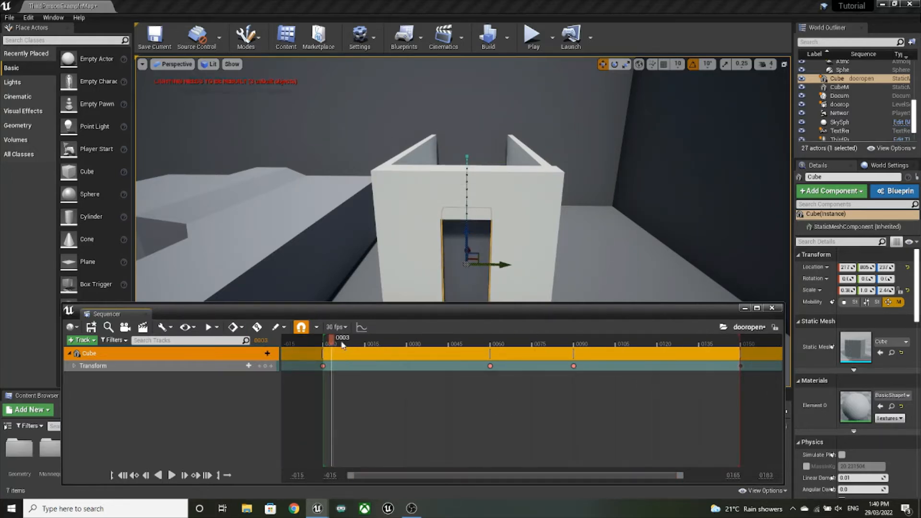
pyautogui.moveTo(335, 344); pyautogui.dragTo(326, 346)
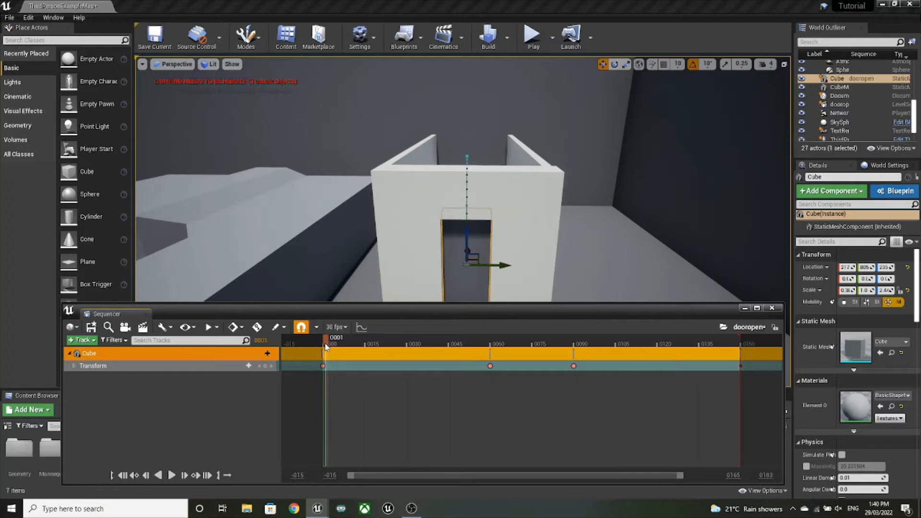
pyautogui.click(171, 475)
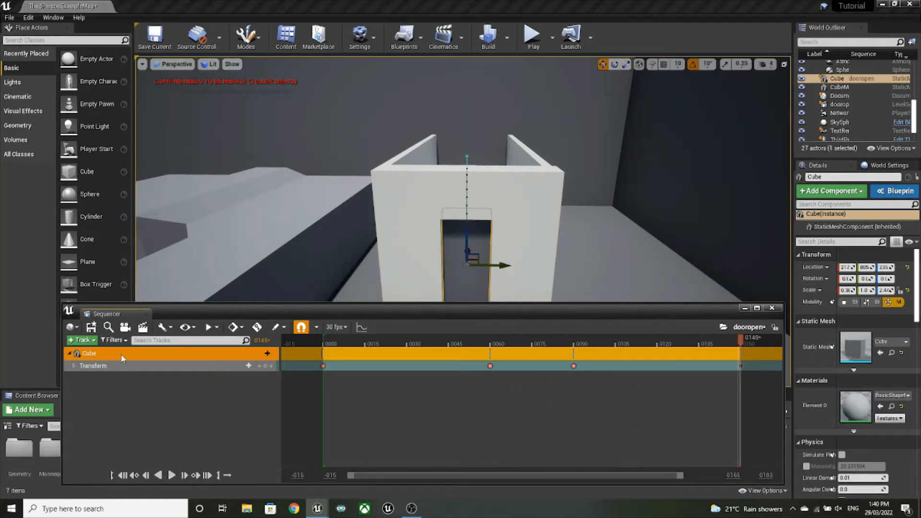
pyautogui.click(90, 327)
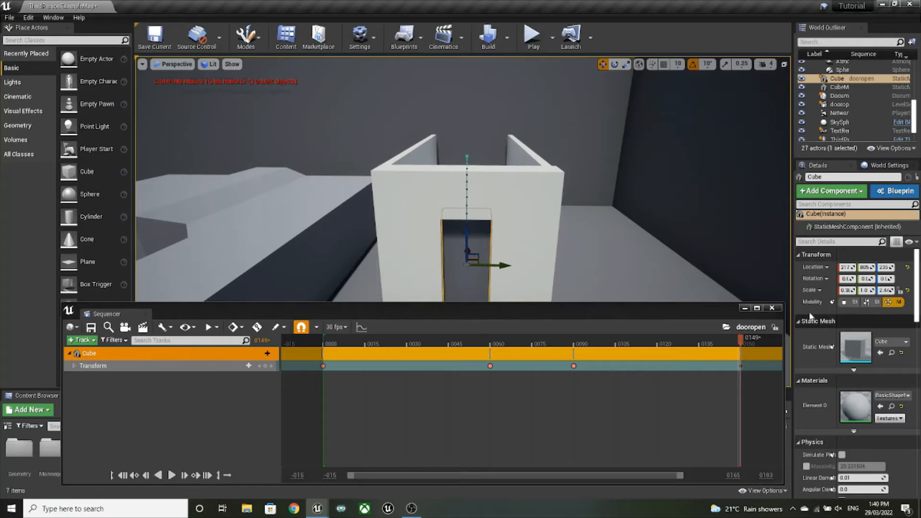
pyautogui.click(772, 308)
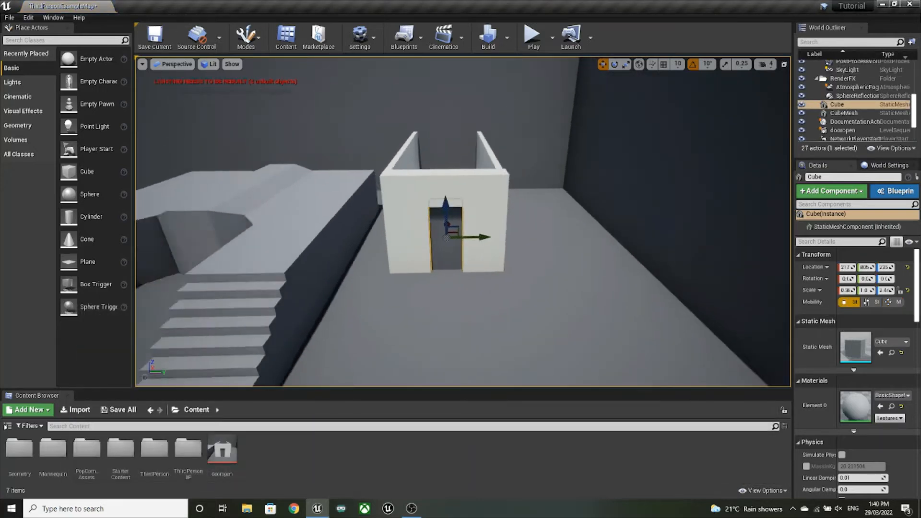
# Step: Place a Box Trigger on the floor just outside the doorway and raise it slightly
pyautogui.moveTo(463, 221)
pyautogui.mouseDown(button='right')
pyautogui.moveTo(463, 197)
pyautogui.moveTo(463, 220)
pyautogui.mouseUp(button='right')
pyautogui.moveTo(91, 286); pyautogui.dragTo(451, 327)
pyautogui.moveTo(465, 329); pyautogui.dragTo(497, 280, button='right')
pyautogui.moveTo(499, 278); pyautogui.dragTo(501, 259)
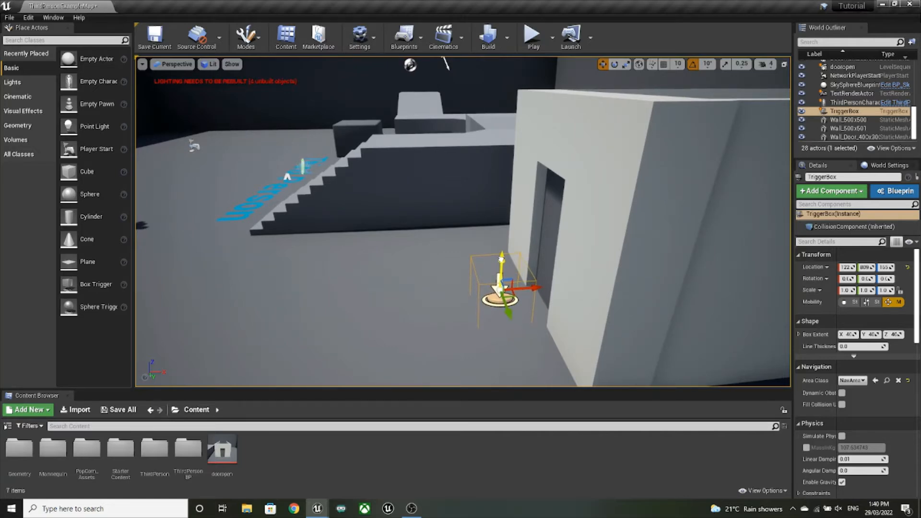
pyautogui.moveTo(500, 277); pyautogui.dragTo(477, 281, button='right')
# Step: In the ThirdPersonExampleMap level blueprint, add an On Actor Begin Overlap event for the trigger box
pyautogui.moveTo(317, 508)
pyautogui.click(355, 484)
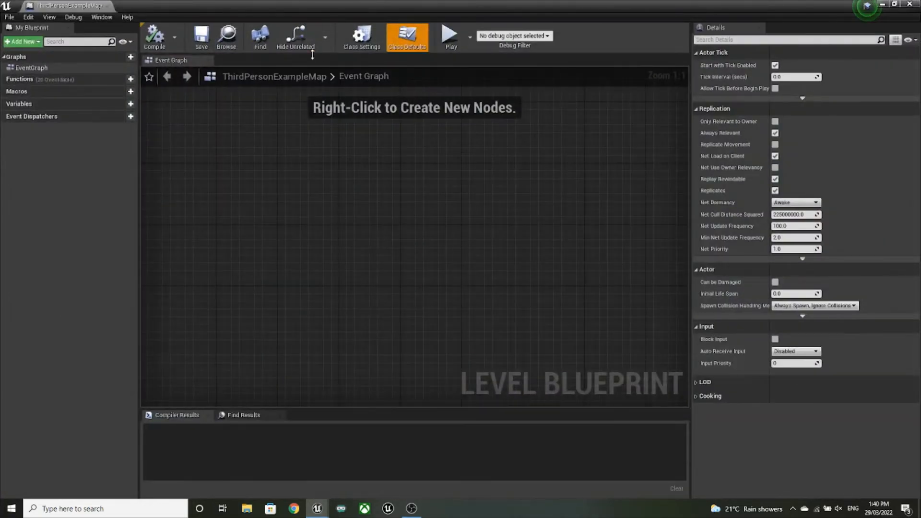
pyautogui.rightClick(318, 209)
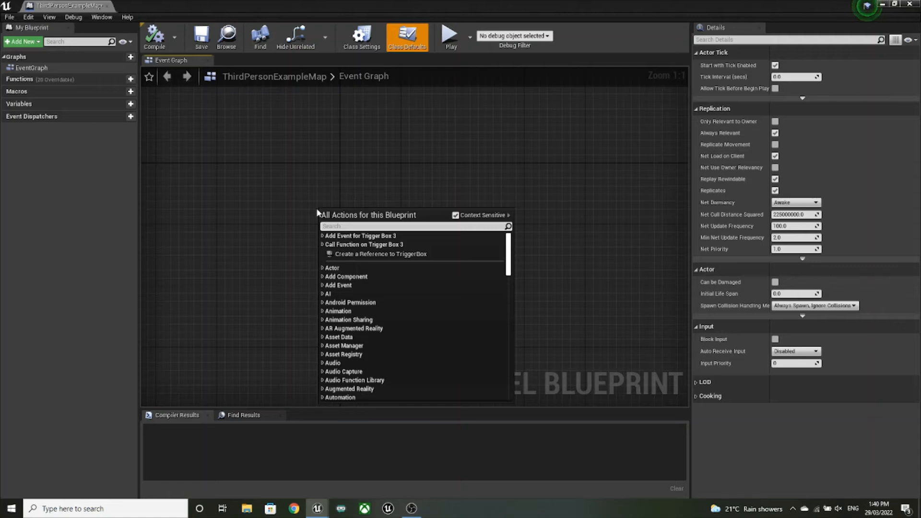
pyautogui.click(322, 236)
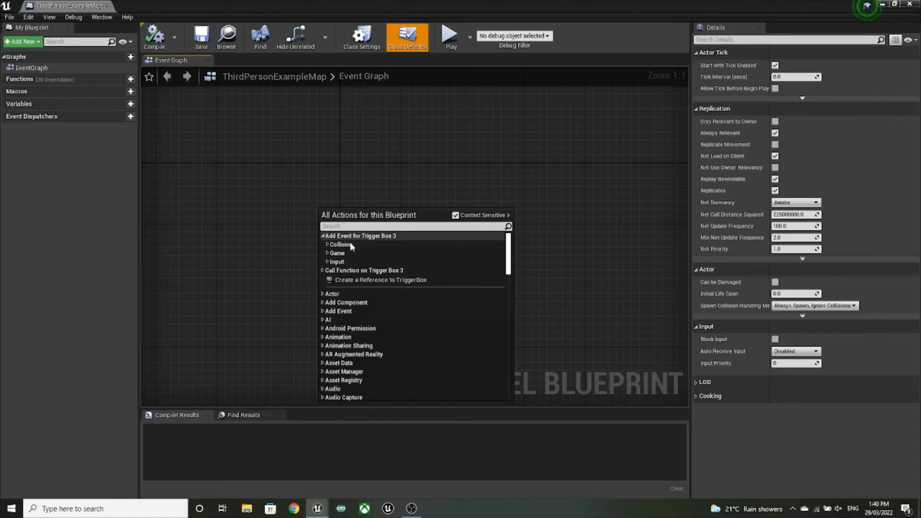
pyautogui.click(328, 246)
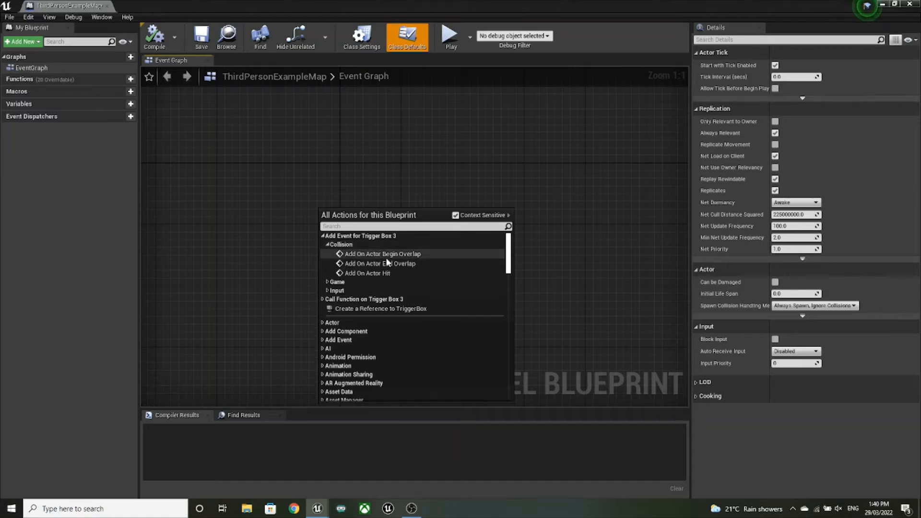
pyautogui.click(386, 257)
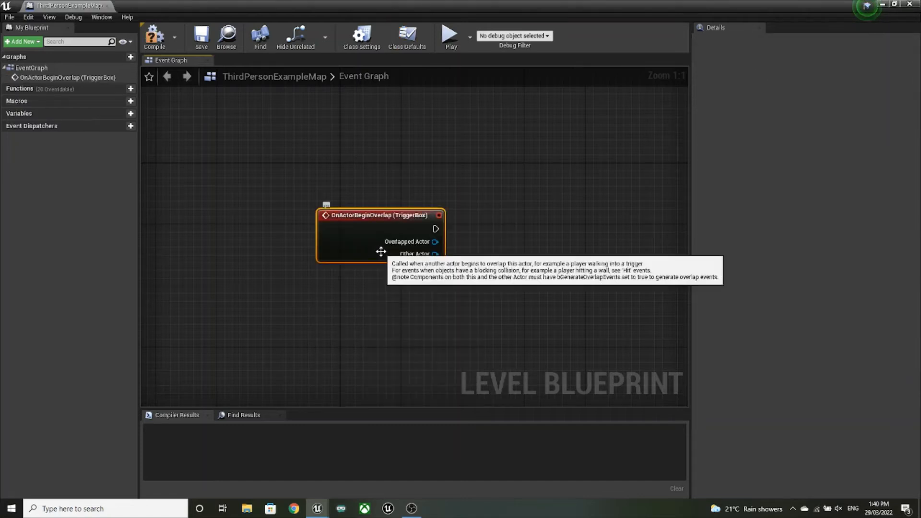
pyautogui.scroll(-3, 492, 235)
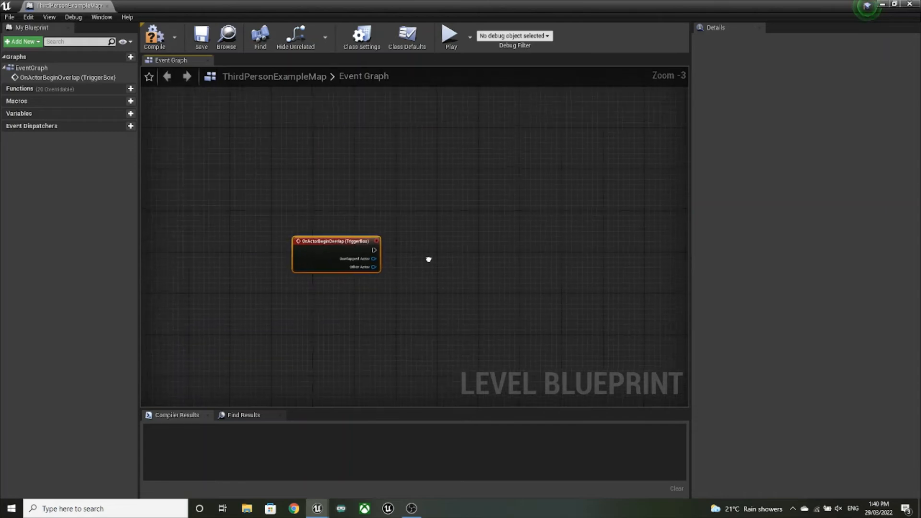
pyautogui.scroll(2, 384, 251)
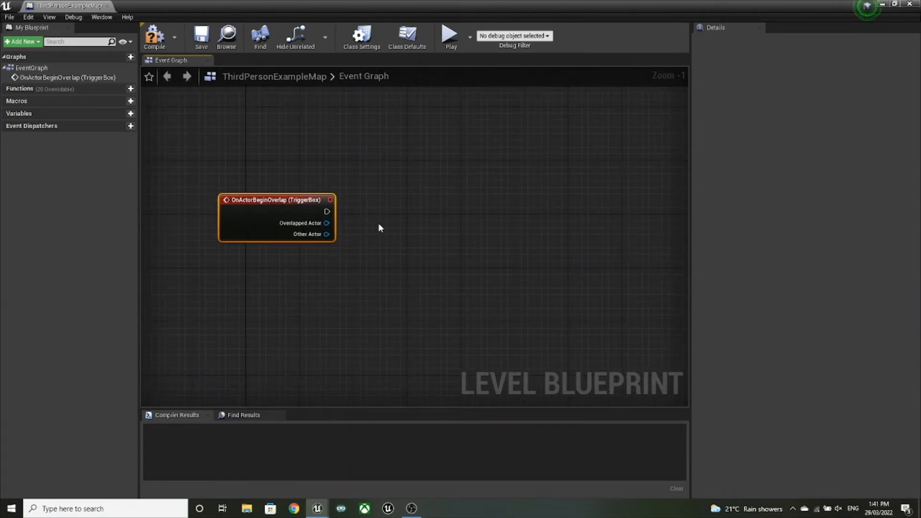
pyautogui.scroll(-2, 381, 228)
# Step: Select the dooropen level sequence actor in the level and add a reference to it in the level blueprint below the overlap event
pyautogui.click(887, 6)
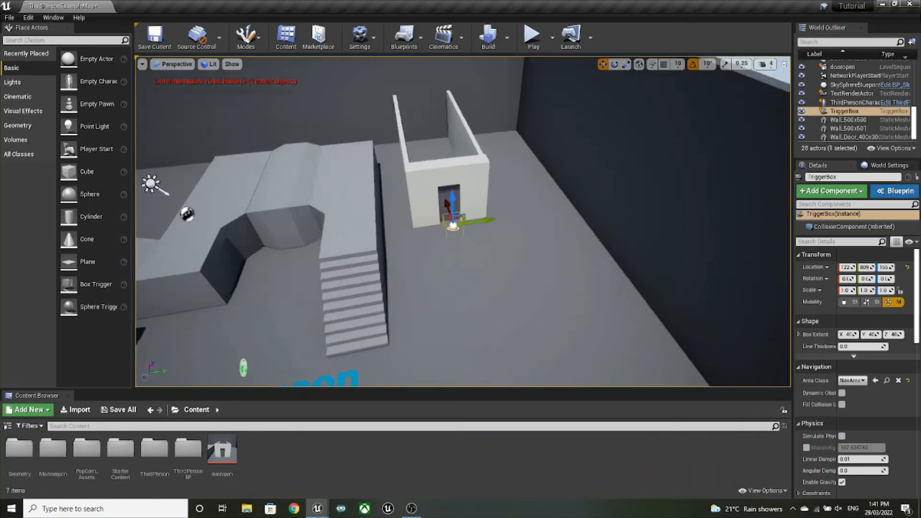
pyautogui.moveTo(617, 219); pyautogui.dragTo(613, 207, button='right')
pyautogui.click(843, 67)
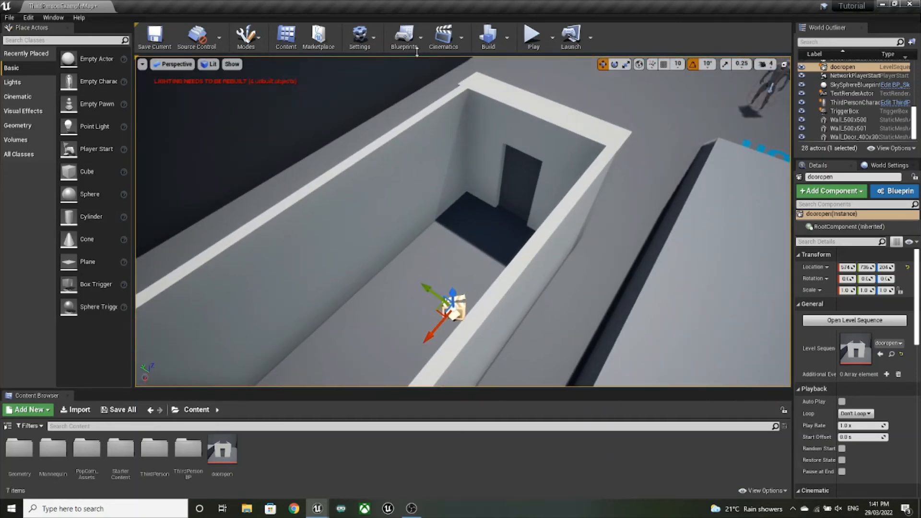
pyautogui.moveTo(317, 509)
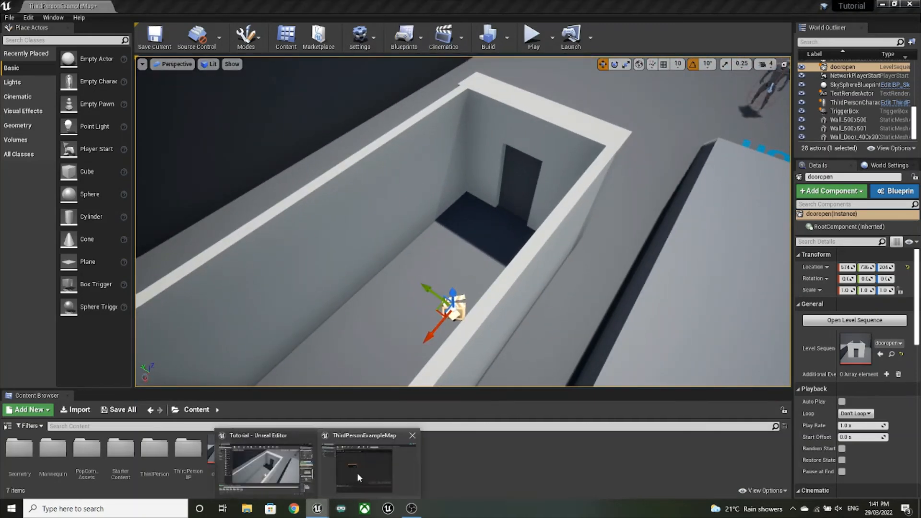
pyautogui.click(358, 474)
pyautogui.moveTo(445, 243); pyautogui.dragTo(465, 168, button='right')
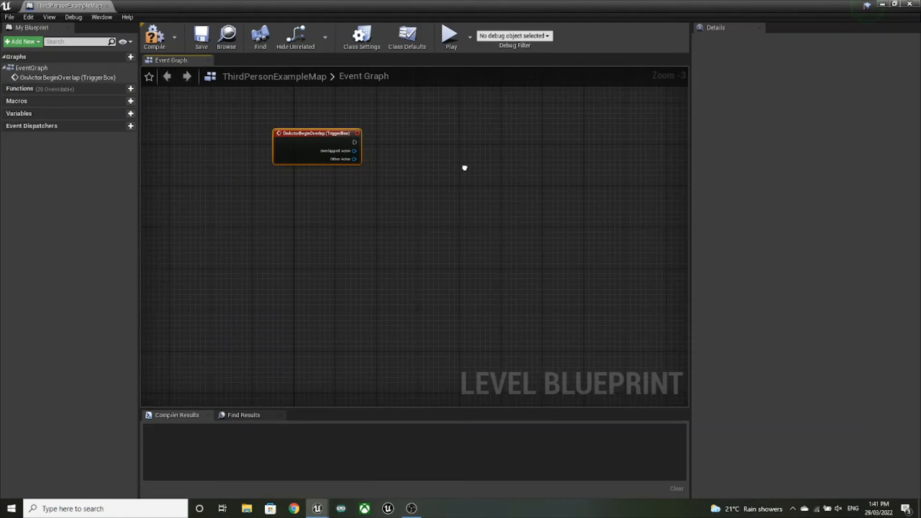
pyautogui.rightClick(344, 201)
pyautogui.click(371, 241)
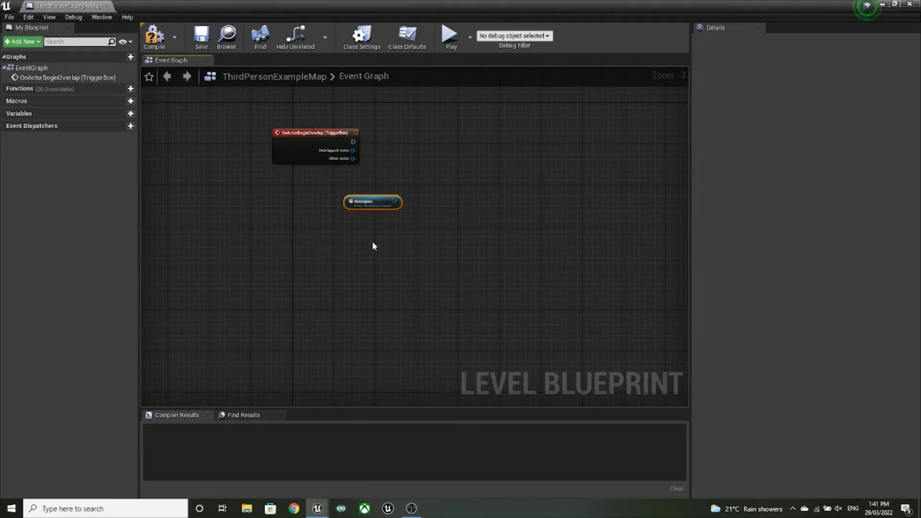
# Step: Add a Play (SequencePlayer) node from the dooropen reference and space it away from the reference nodes
pyautogui.moveTo(469, 198); pyautogui.dragTo(403, 242, button='right')
pyautogui.scroll(1, 379, 242)
pyautogui.moveTo(334, 236); pyautogui.dragTo(298, 230, button='right')
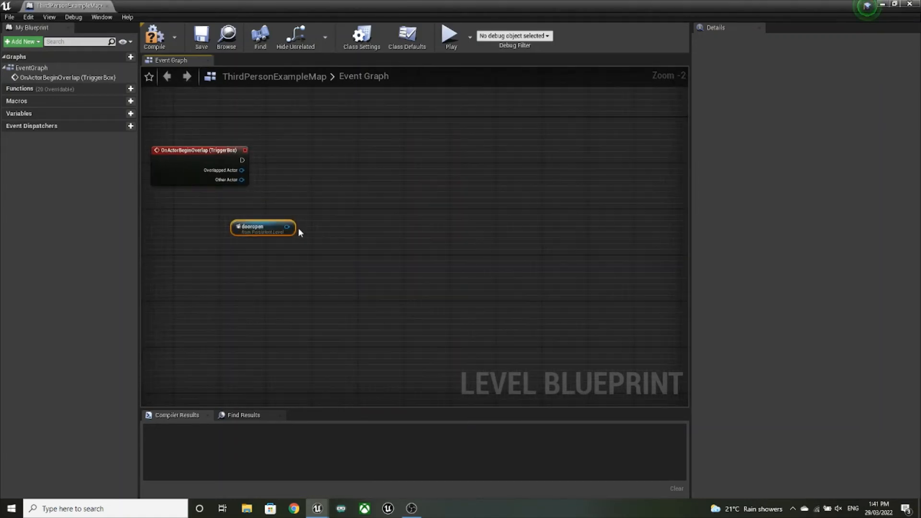
pyautogui.moveTo(287, 227); pyautogui.dragTo(344, 226)
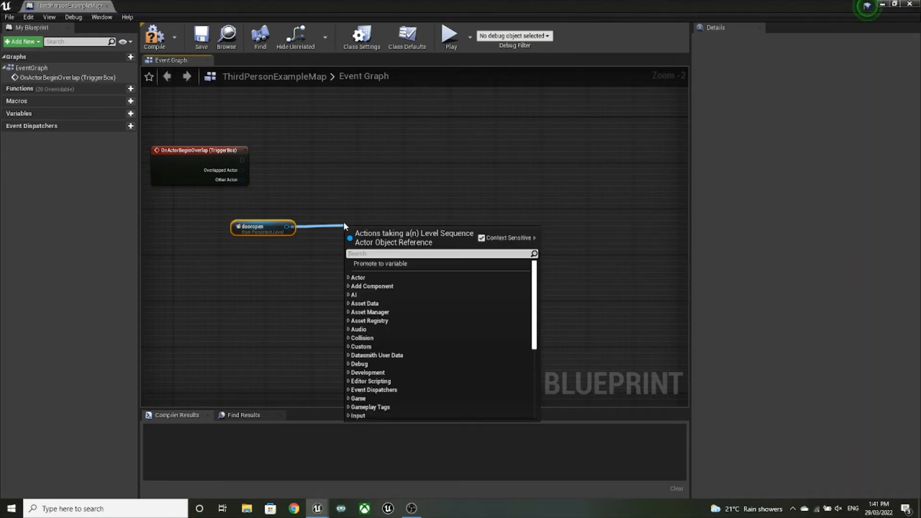
pyautogui.write('play')
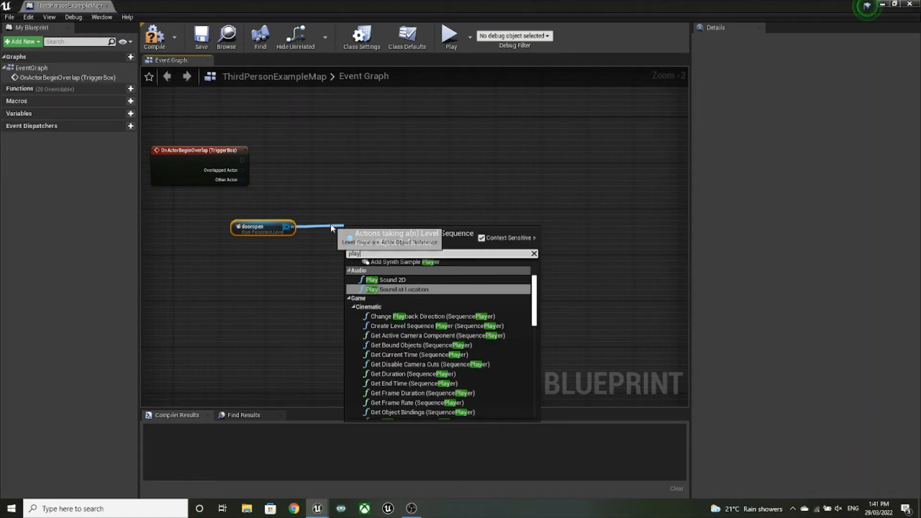
pyautogui.scroll(-2, 472, 355)
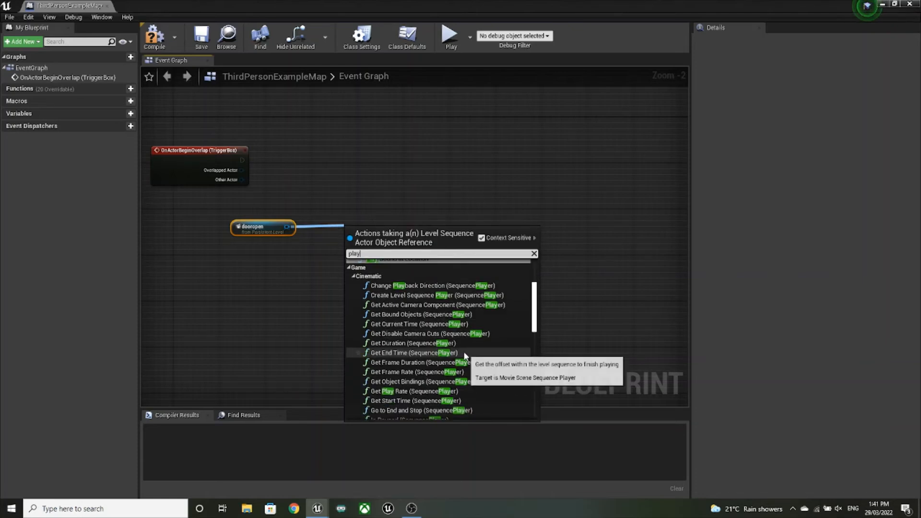
pyautogui.scroll(-1, 472, 357)
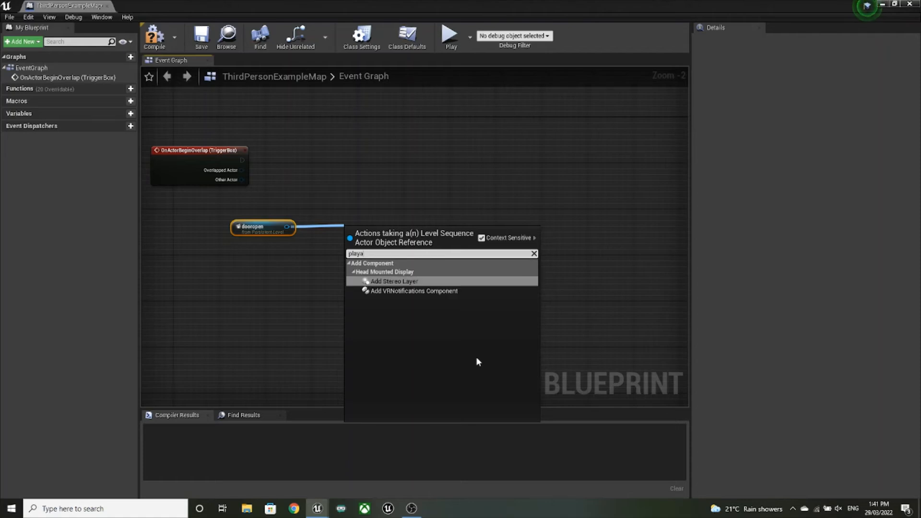
pyautogui.write('an')
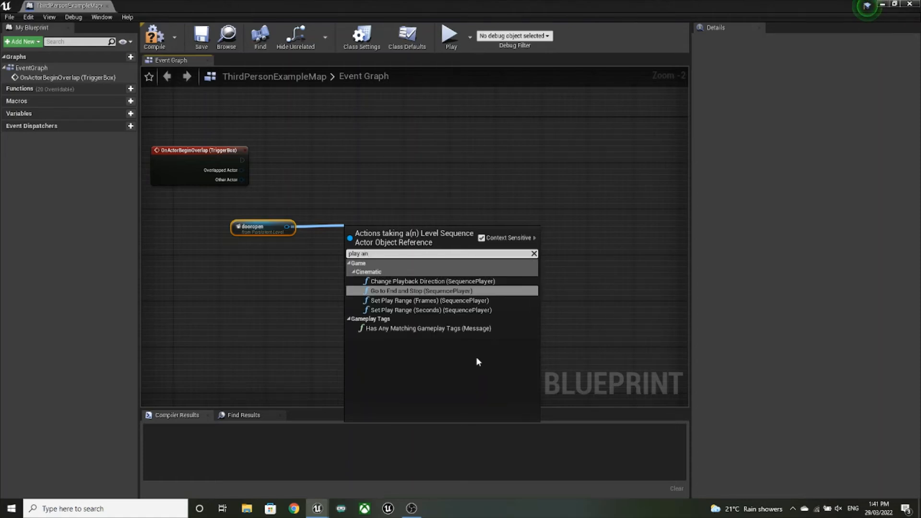
pyautogui.press('BackSpace')
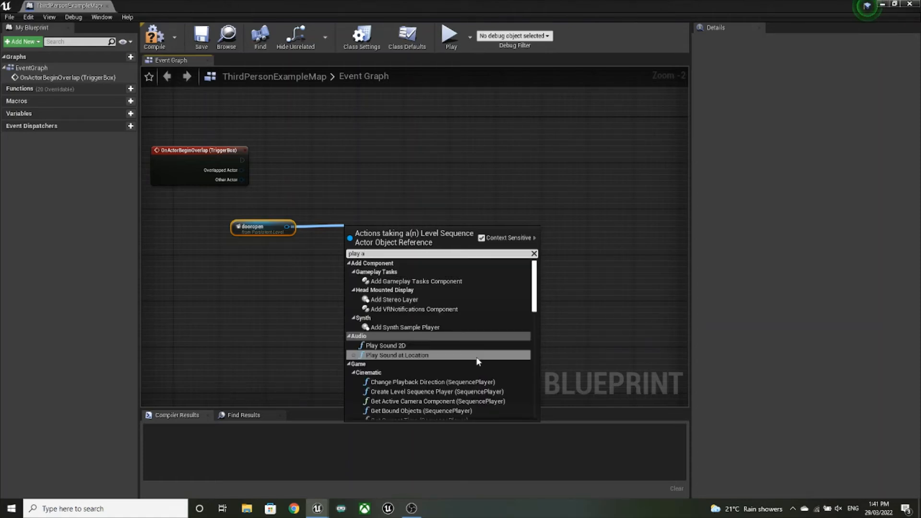
pyautogui.press('BackSpace')
pyautogui.scroll(-5, 480, 355)
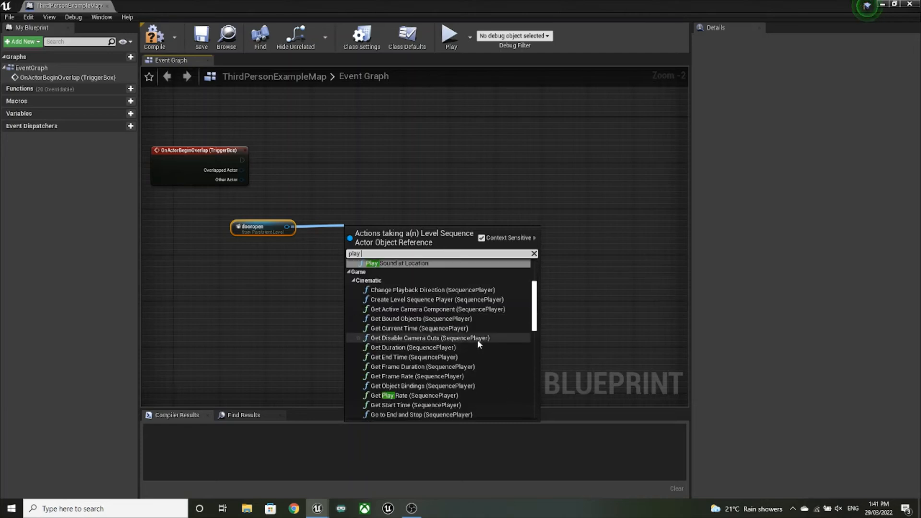
pyautogui.scroll(-8, 477, 340)
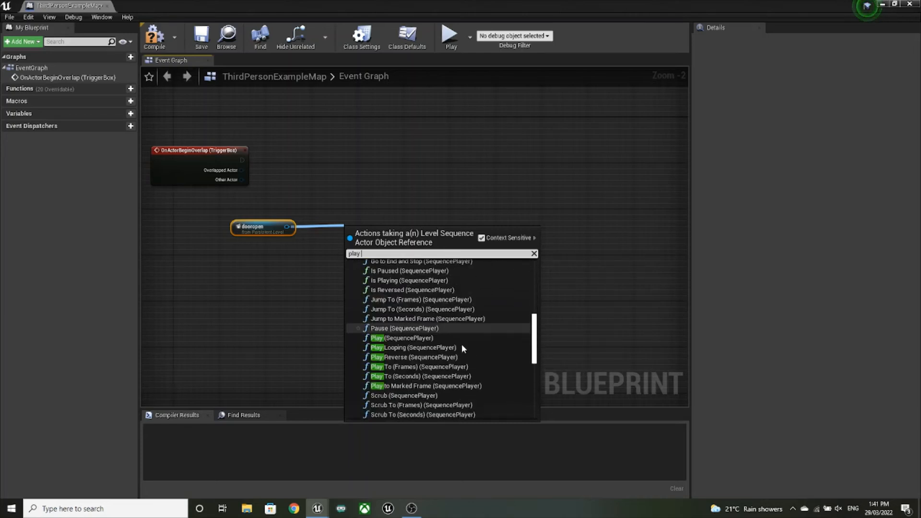
pyautogui.scroll(-2, 462, 347)
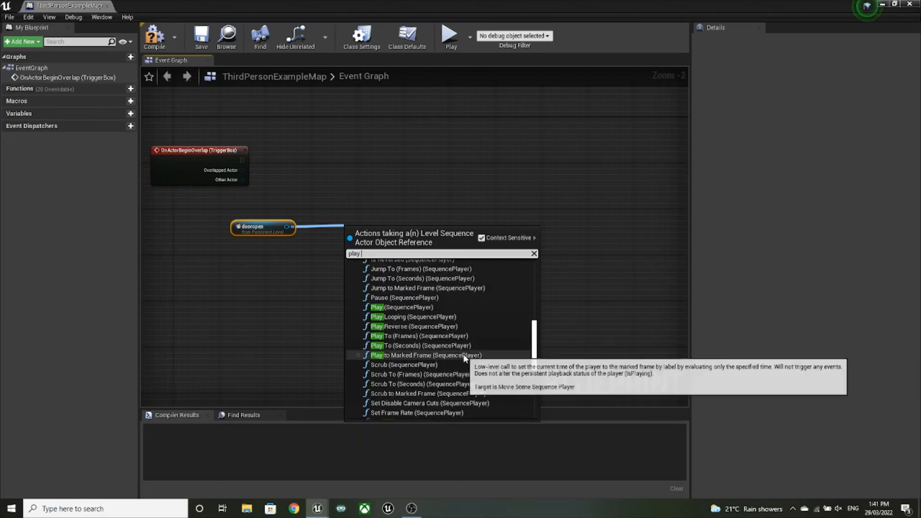
pyautogui.click(413, 308)
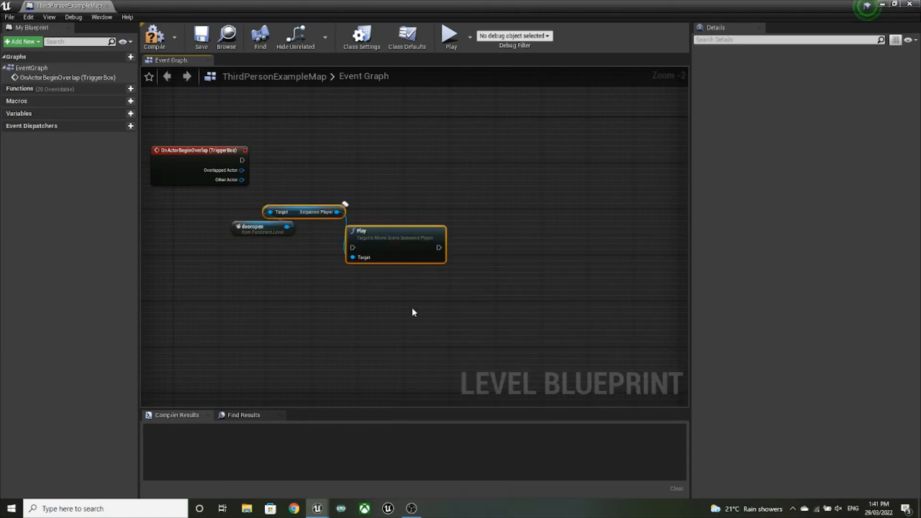
pyautogui.moveTo(395, 243); pyautogui.dragTo(453, 254)
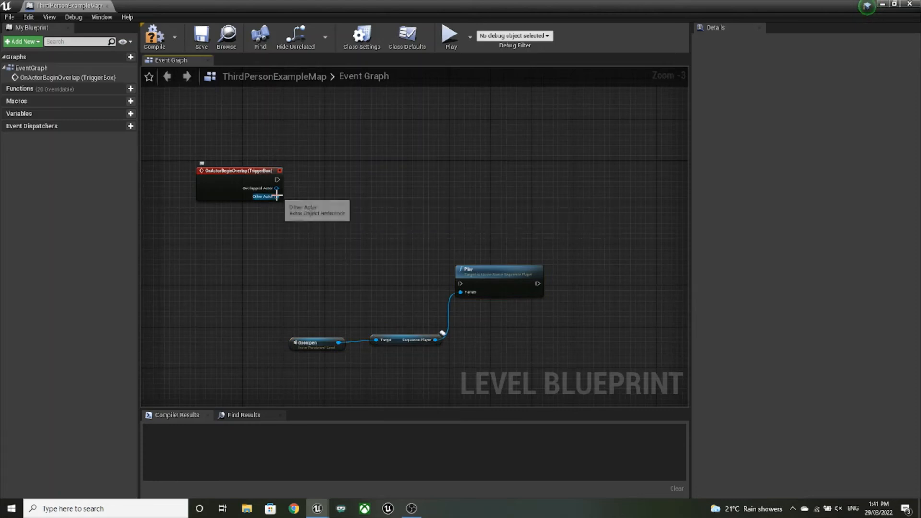
# Step: Cast the overlap event's Other Actor to ThirdPersonCharacter and connect the successful cast's execution output to the Play node, aligning the nodes
pyautogui.moveTo(277, 195); pyautogui.dragTo(333, 187)
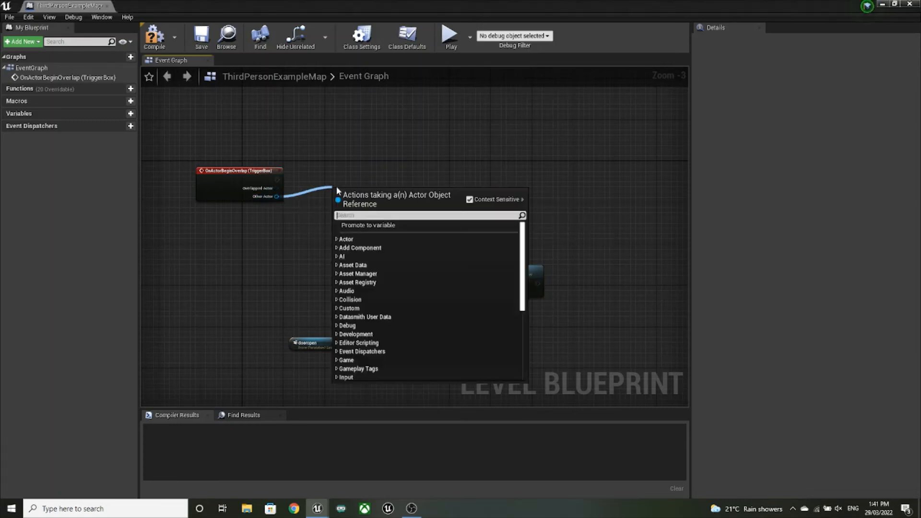
pyautogui.write('cast to third')
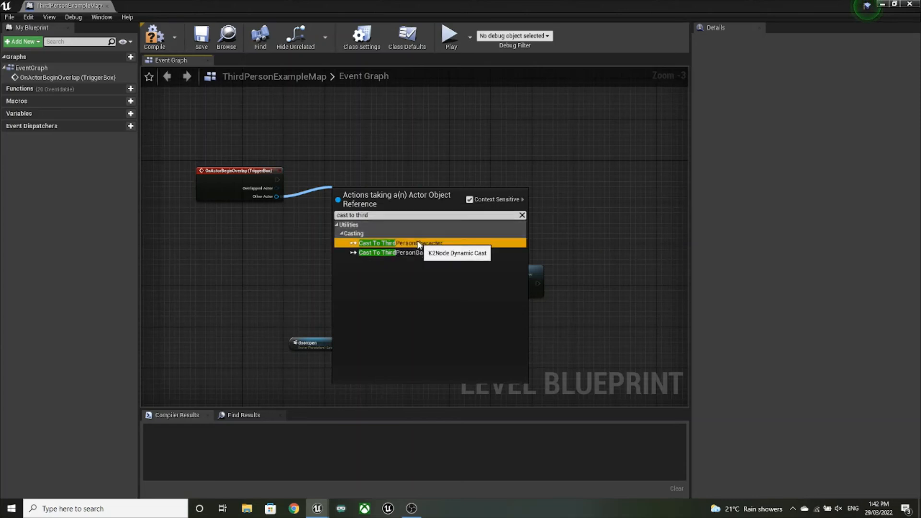
pyautogui.click(408, 243)
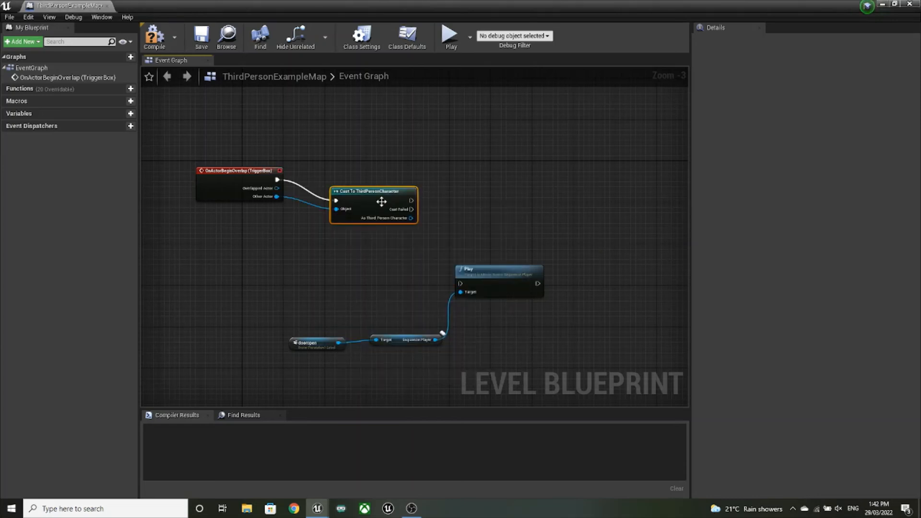
pyautogui.moveTo(382, 202); pyautogui.dragTo(392, 182)
pyautogui.moveTo(495, 182); pyautogui.dragTo(408, 180, button='right')
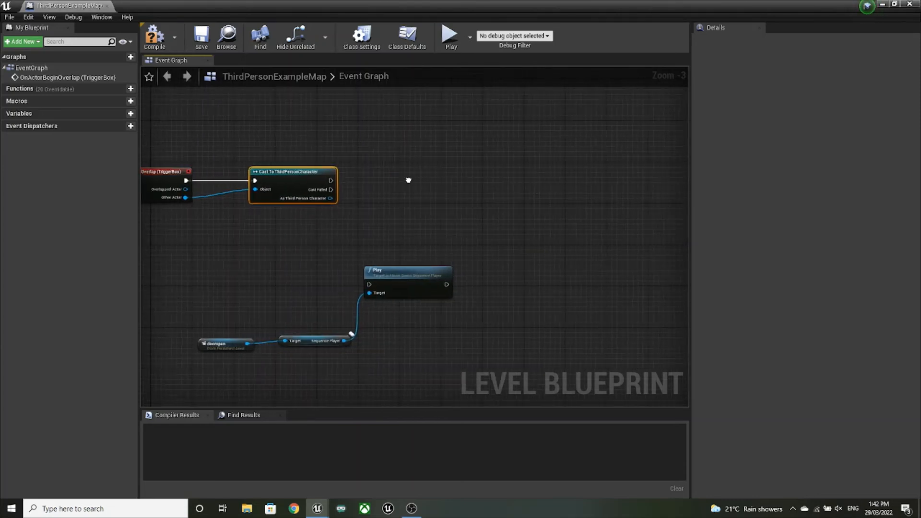
pyautogui.moveTo(331, 181); pyautogui.dragTo(431, 176)
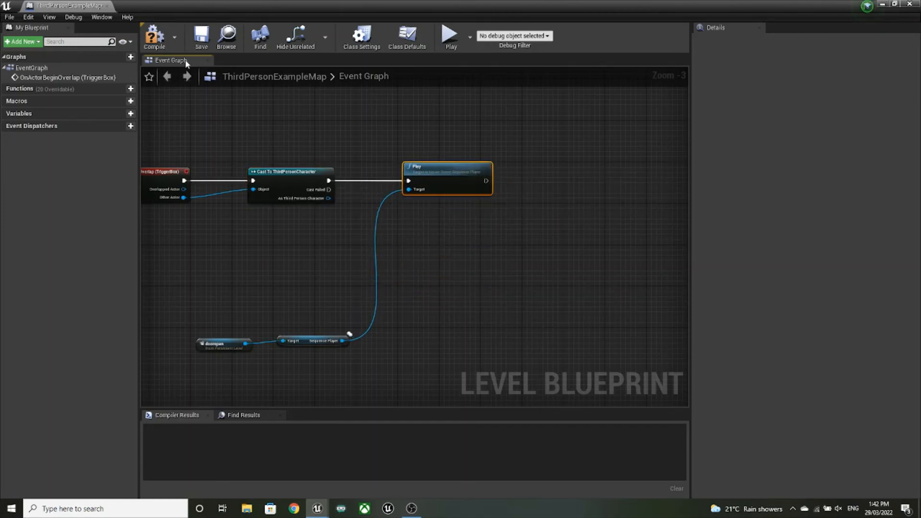
# Step: Compile and save the ThirdPersonExampleMap level blueprint, and return to the level viewport
pyautogui.click(154, 36)
pyautogui.click(202, 36)
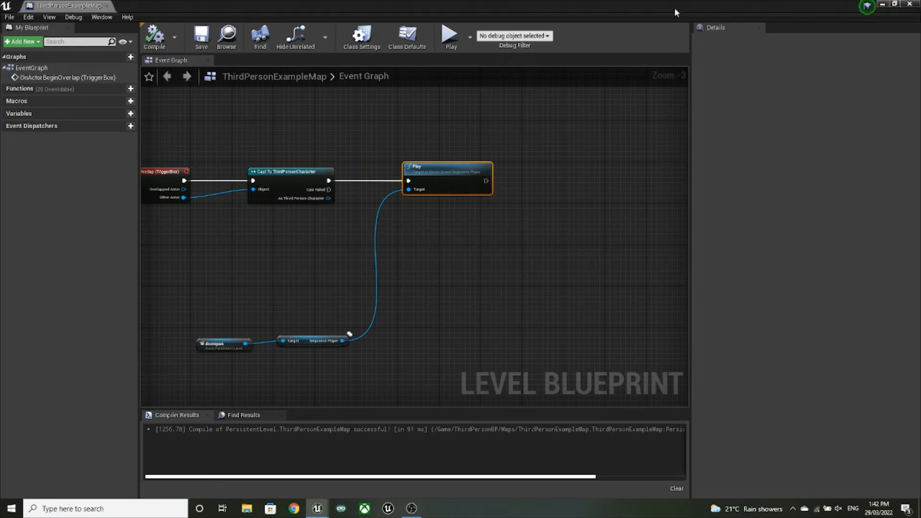
pyautogui.click(882, 5)
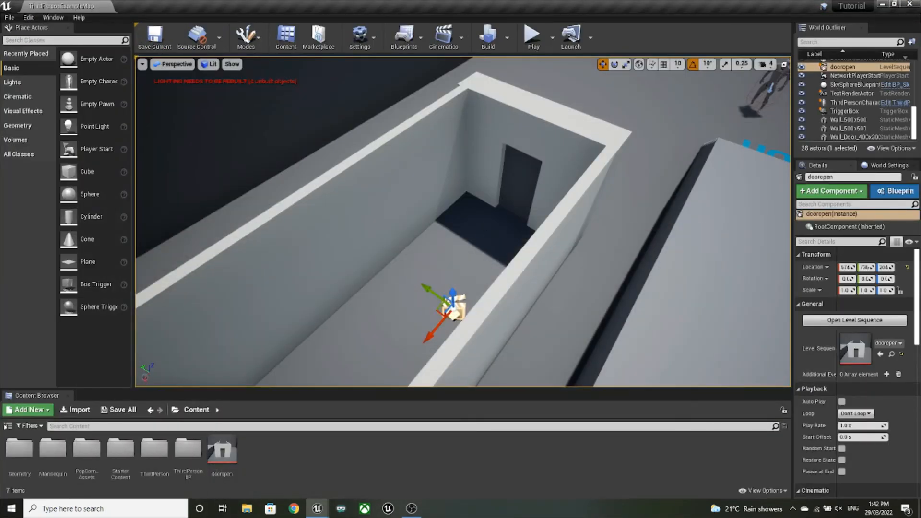
# Step: Play-test the level by running the character through the room's doorway trigger and back to check the door animation, and end the play session
pyautogui.moveTo(463, 221); pyautogui.dragTo(503, 235, button='right')
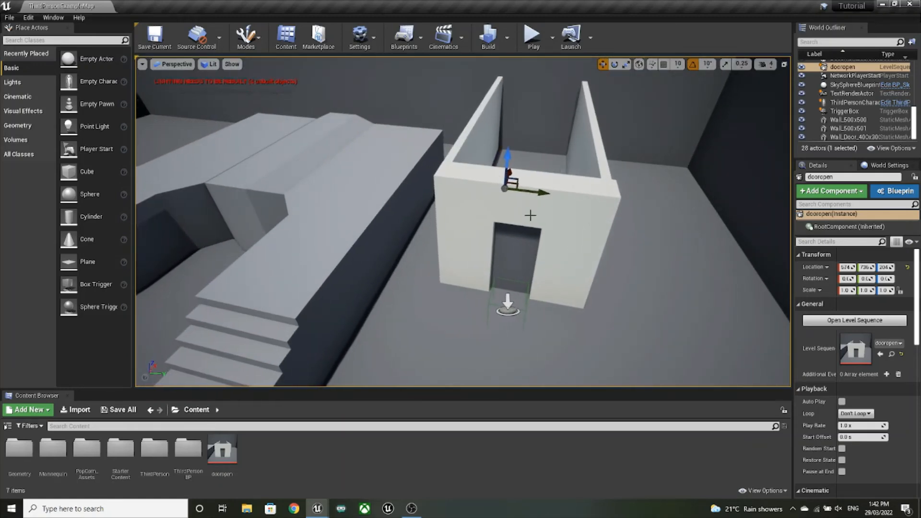
pyautogui.scroll(-10, 544, 258)
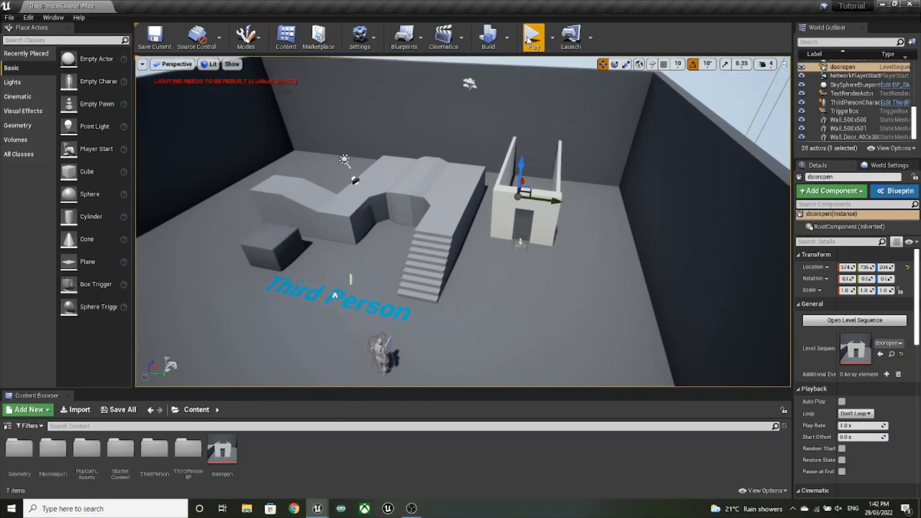
pyautogui.click(531, 38)
pyautogui.press('w')
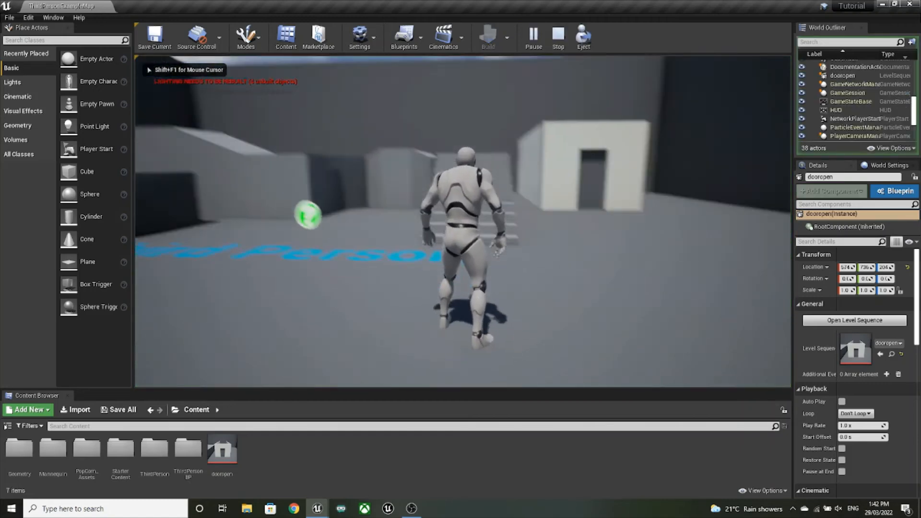
pyautogui.press('w')
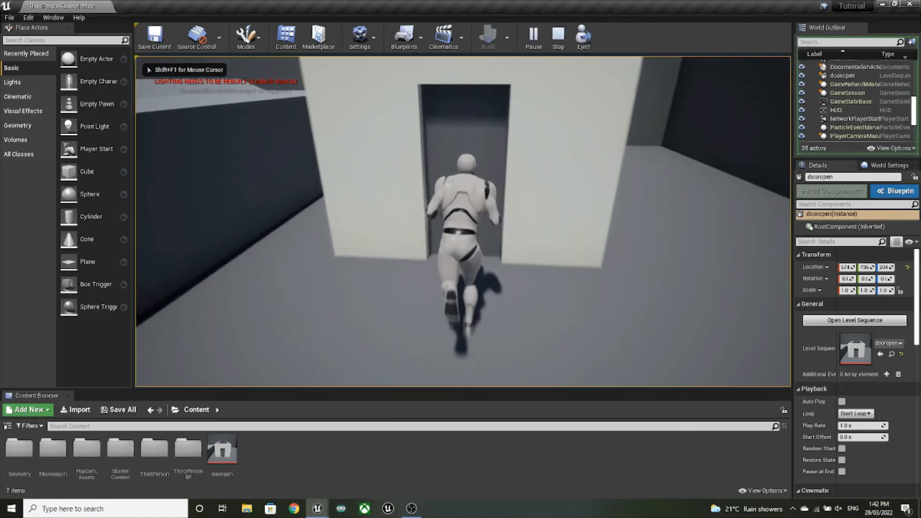
pyautogui.press('w')
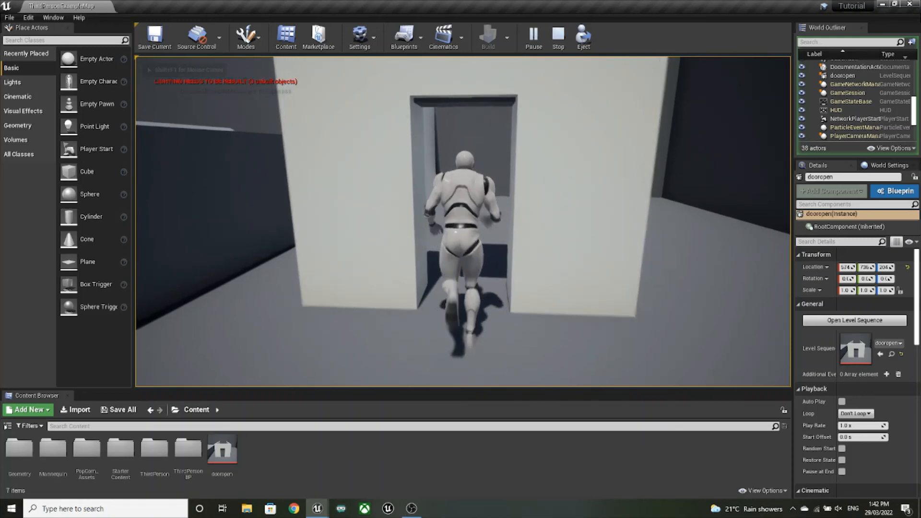
pyautogui.press('s')
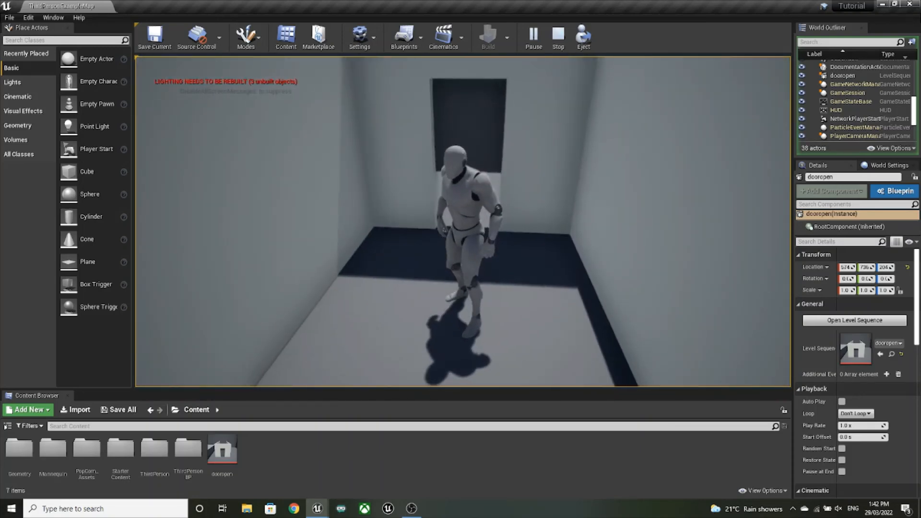
pyautogui.press('s')
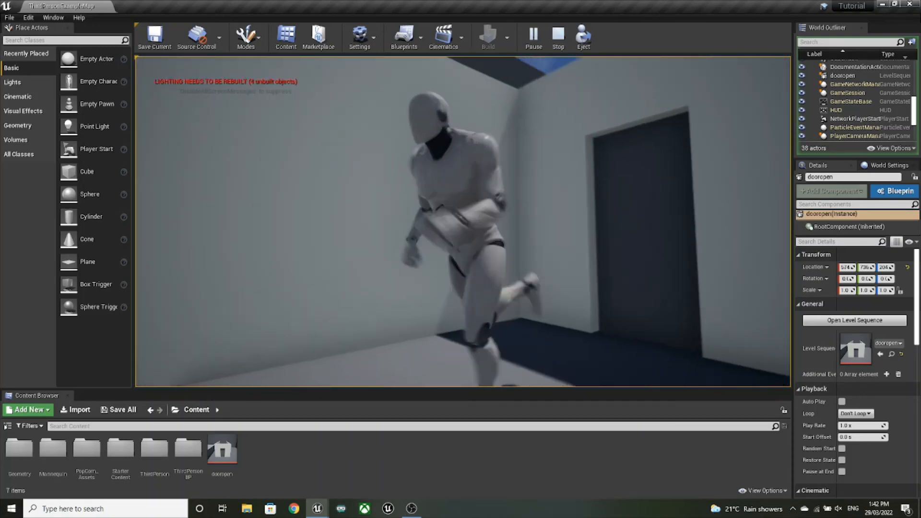
pyautogui.press('Escape')
pyautogui.moveTo(465, 244)
pyautogui.mouseDown(button='right')
pyautogui.moveTo(461, 225)
pyautogui.moveTo(475, 249)
pyautogui.moveTo(467, 259)
pyautogui.moveTo(465, 245)
pyautogui.mouseUp(button='right')
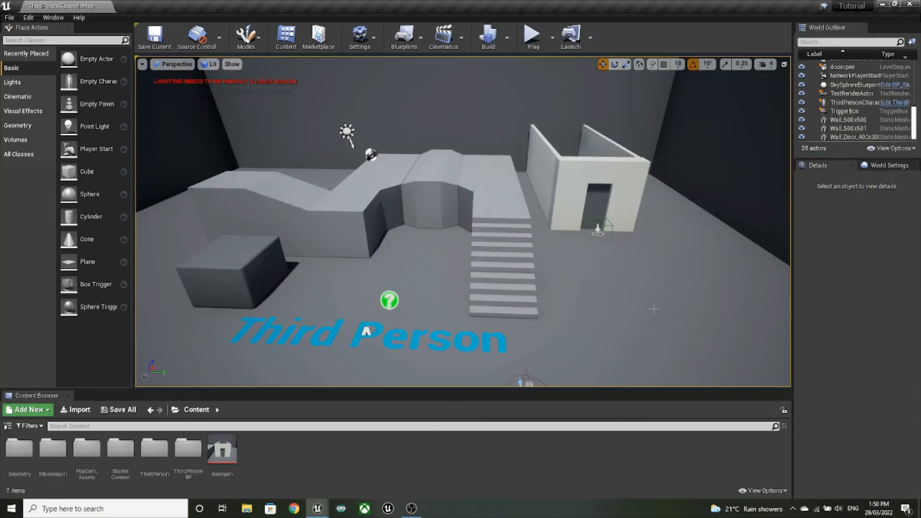